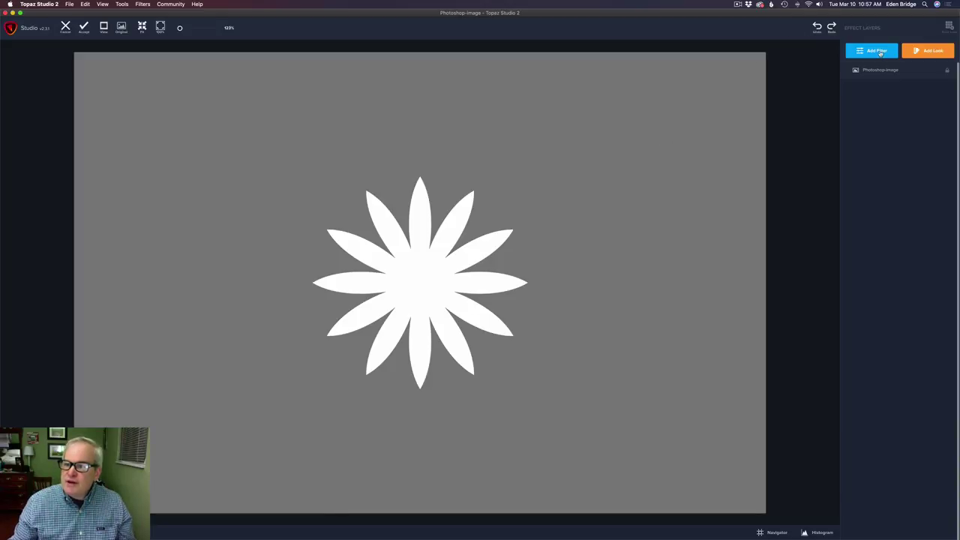
Add a Color Overlay filter and set its colour to magenta.
left_click(880, 52)
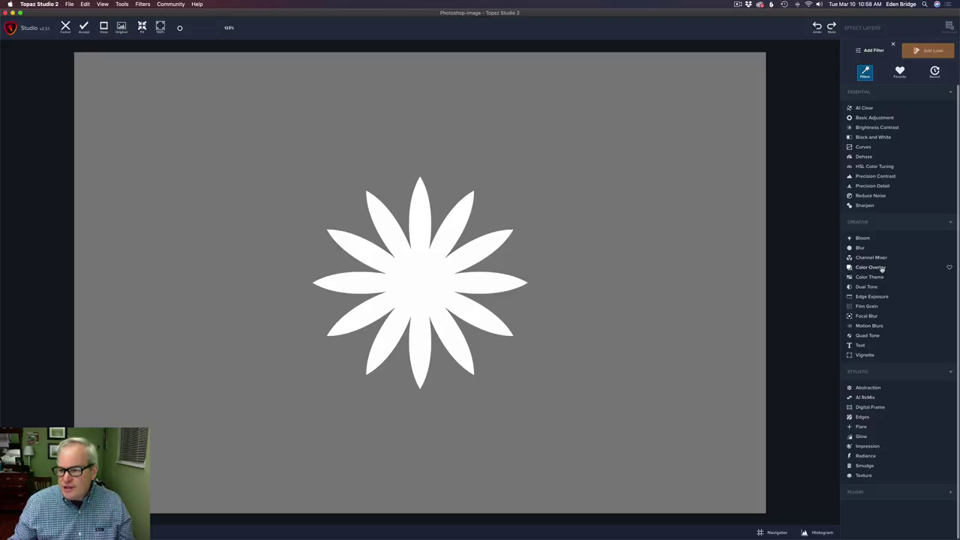
left_click(870, 267)
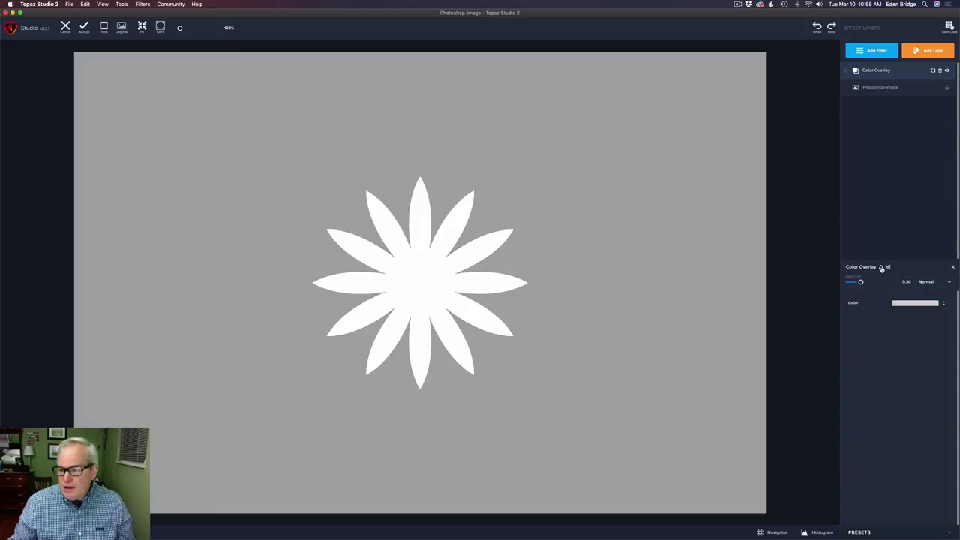
left_click(926, 304)
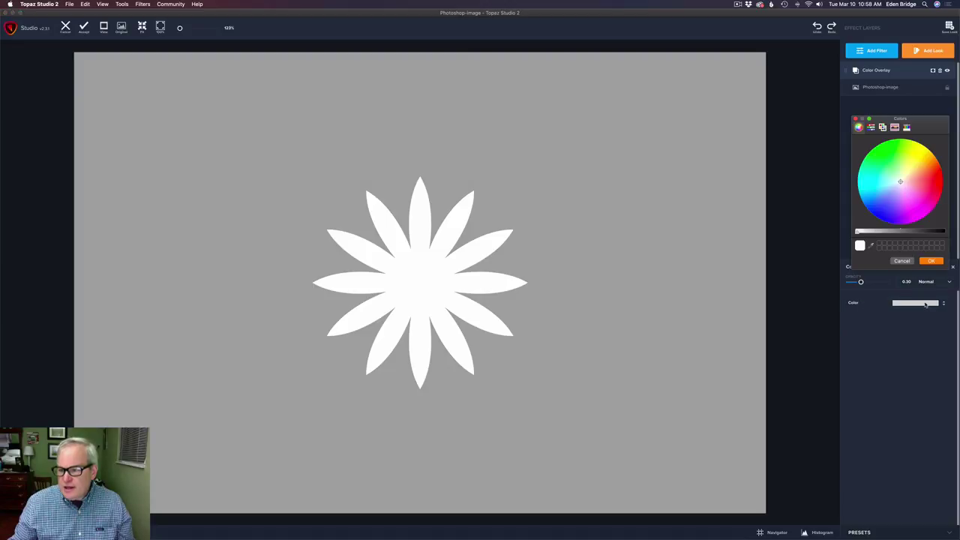
left_click(923, 218)
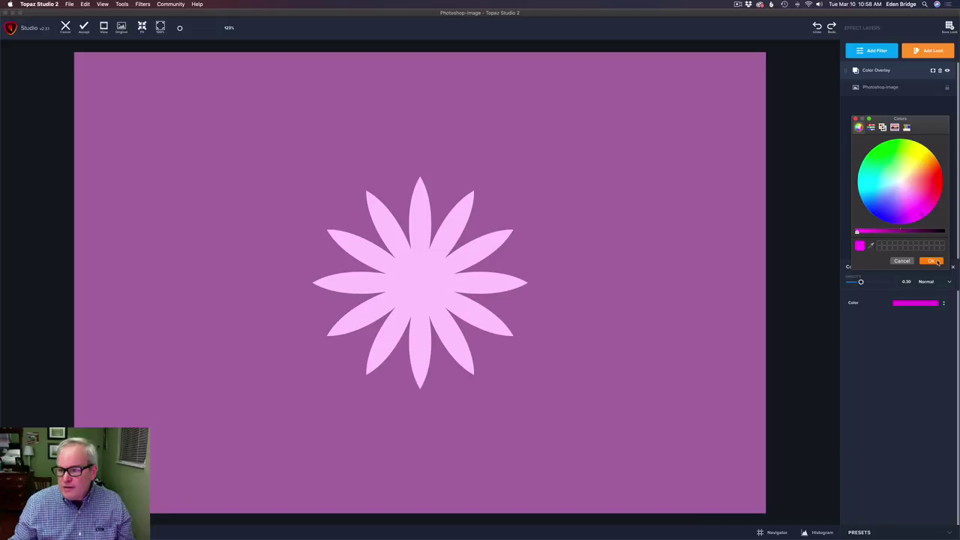
left_click(932, 261)
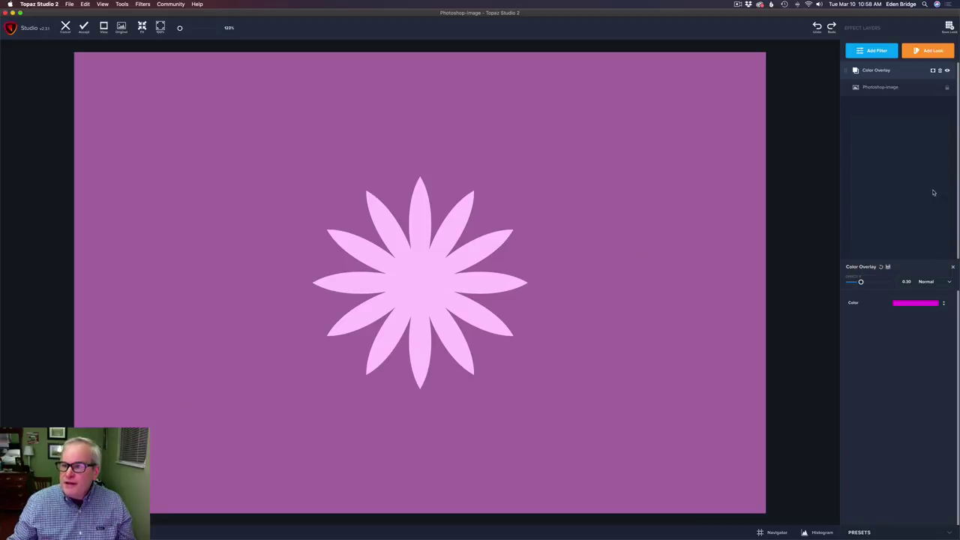
Add a mask to the Color Overlay and place a spot selection on the flower, trying Outside before keeping the mask area Inside.
left_click(933, 70)
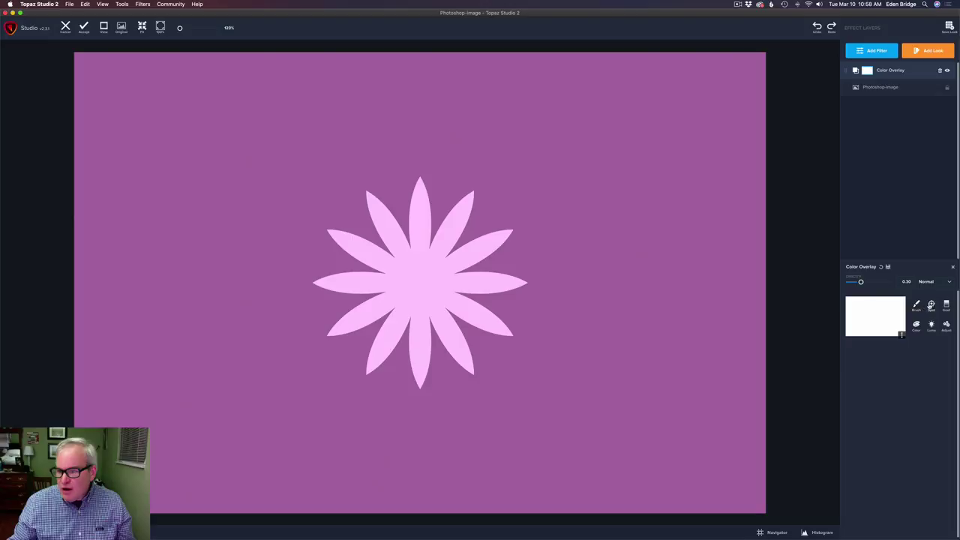
left_click(932, 304)
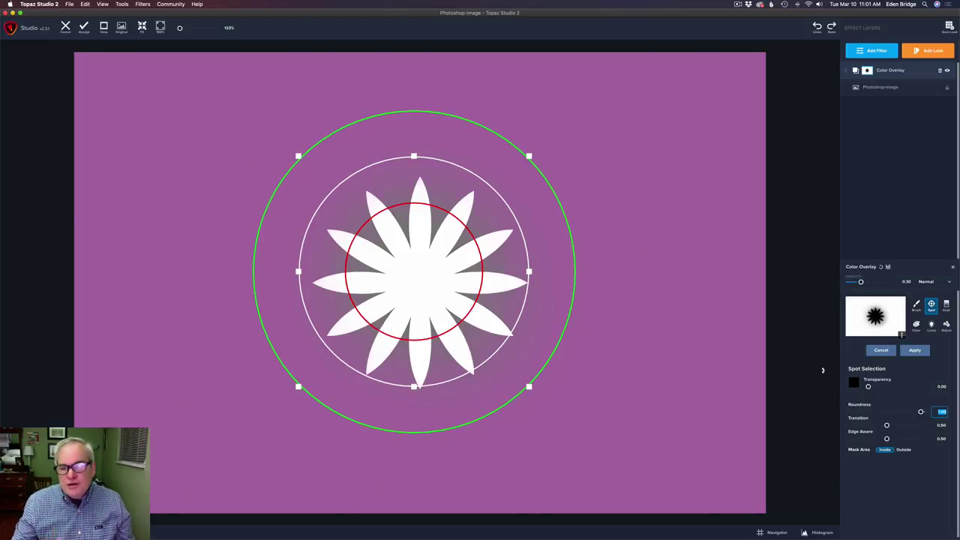
left_click(905, 450)
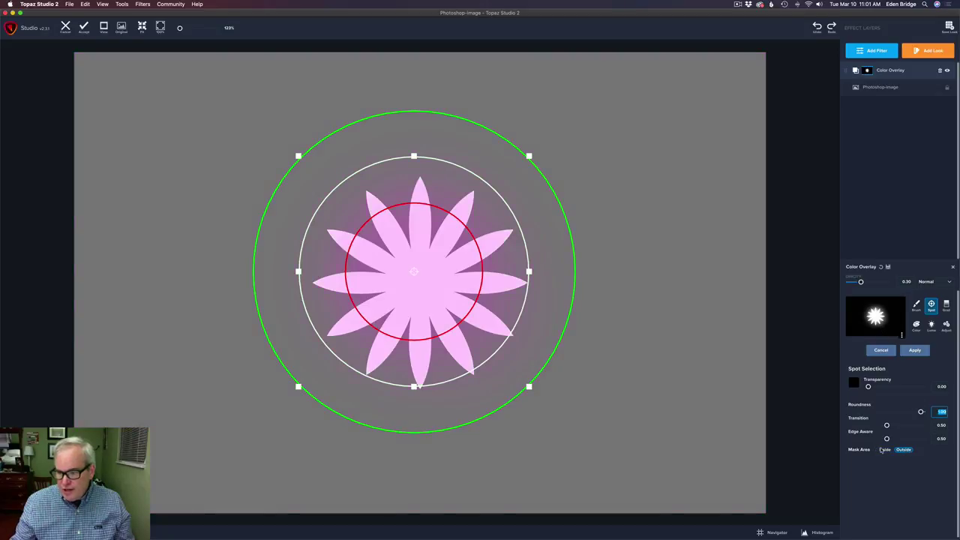
left_click(885, 449)
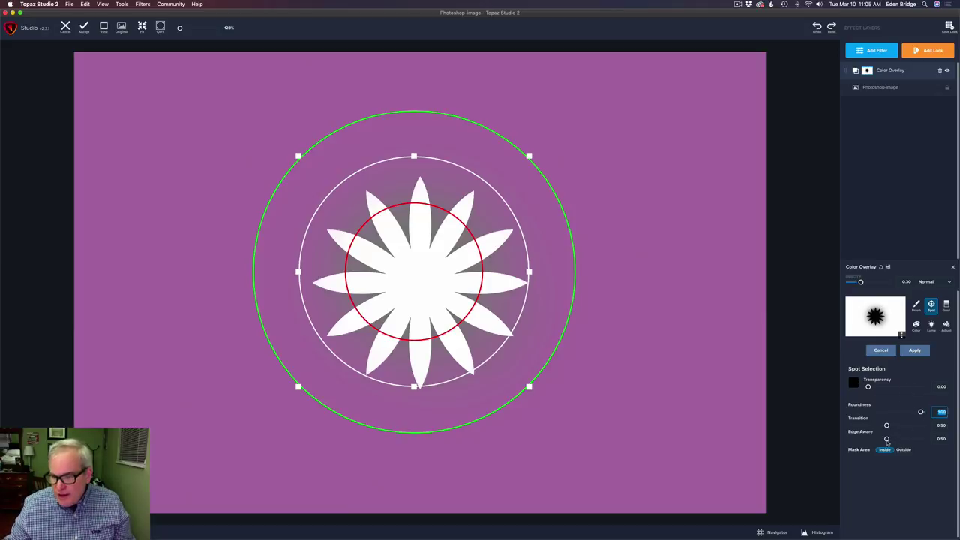
Try the spot selection's Edge Aware at 1.00 and lower it to 0.00.
left_click(886, 439)
left_click_drag(886, 440, 920, 438)
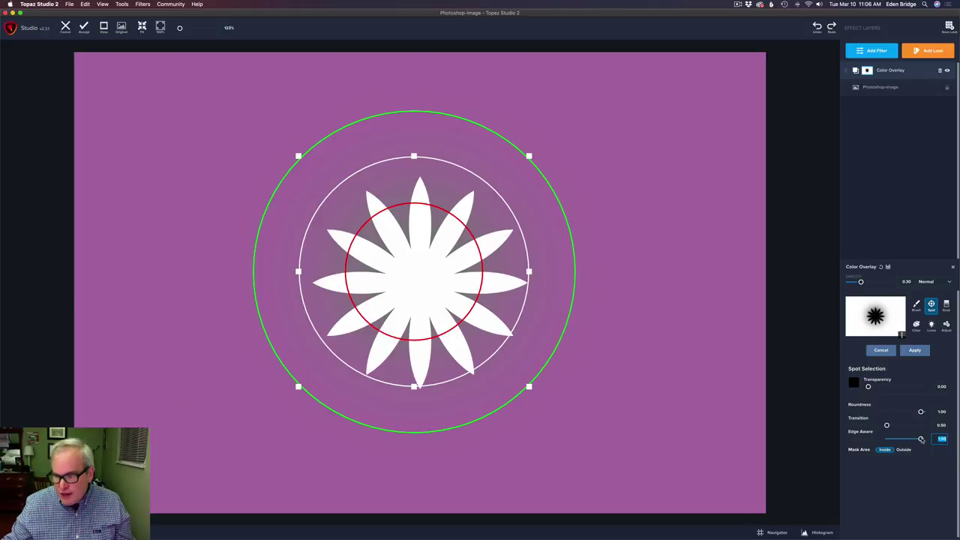
left_click_drag(921, 440, 836, 436)
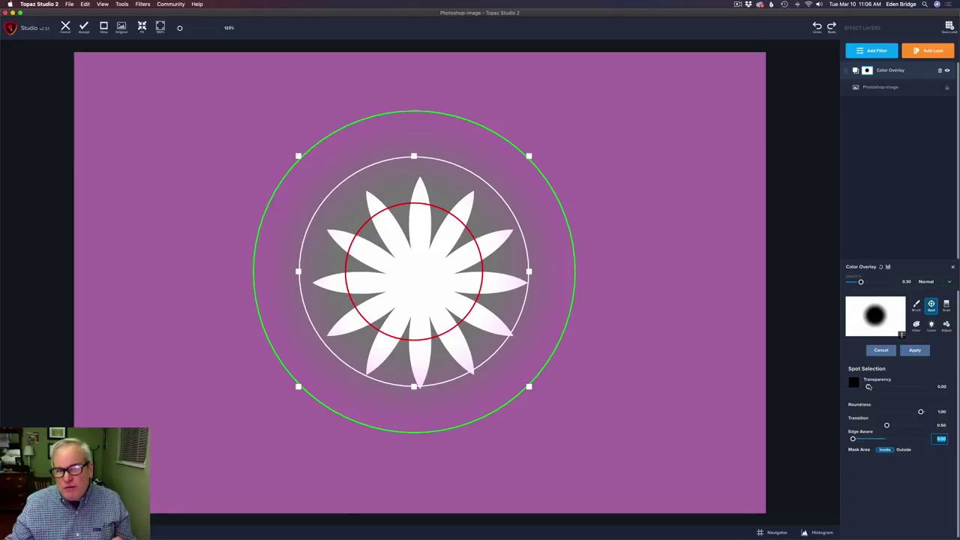
Try the spot selection's Transparency at 0.32 and 1.00, and return it to 0.00.
key("Tab")
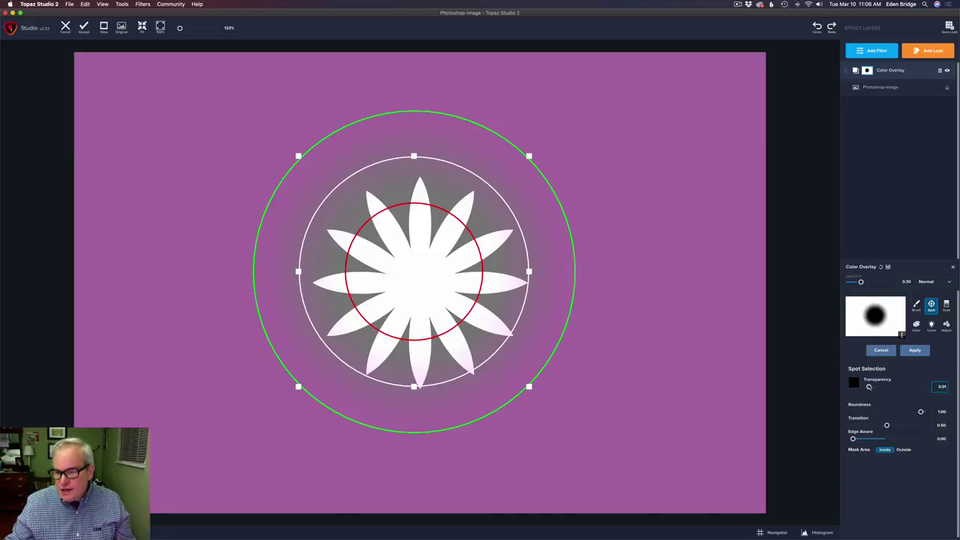
type("0.3")
key("Return")
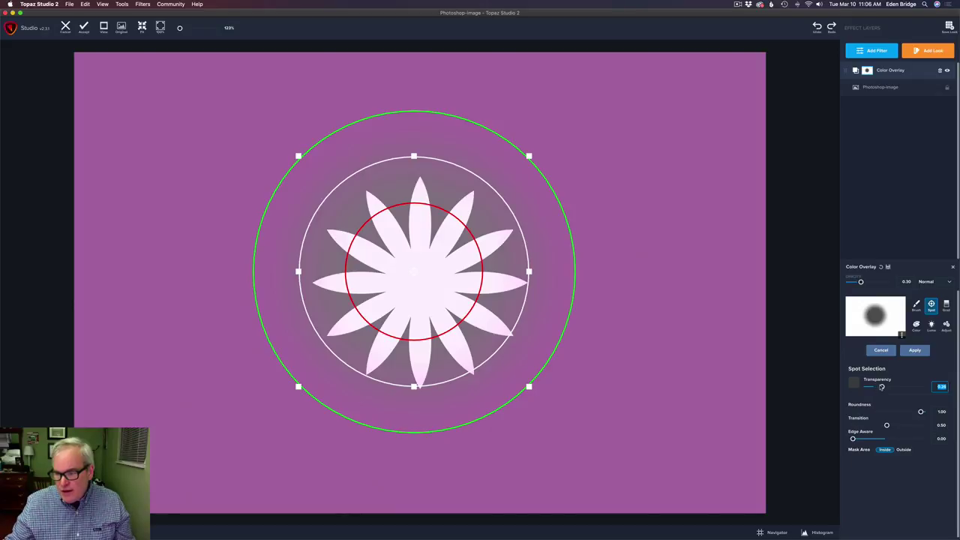
left_click_drag(882, 386, 885, 386)
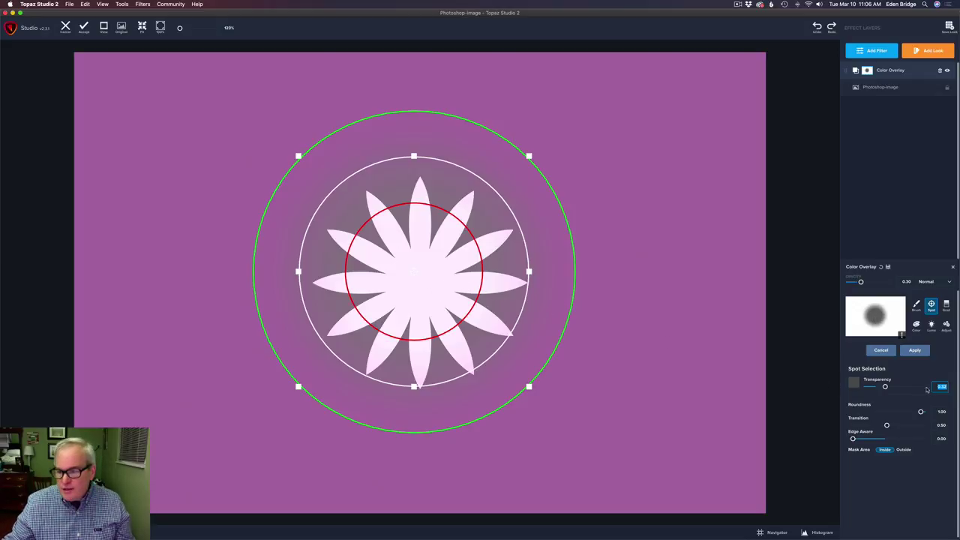
left_click_drag(885, 386, 845, 387)
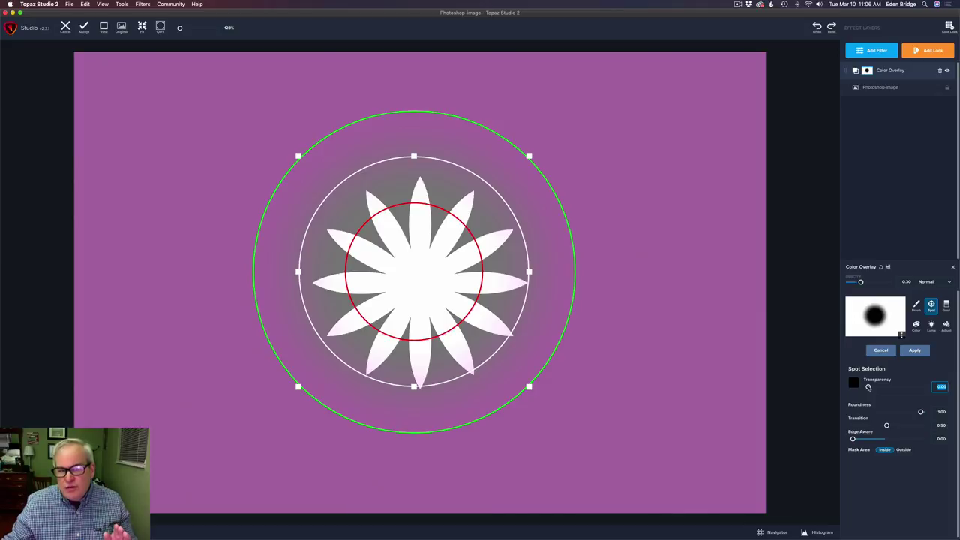
left_click_drag(869, 387, 929, 389)
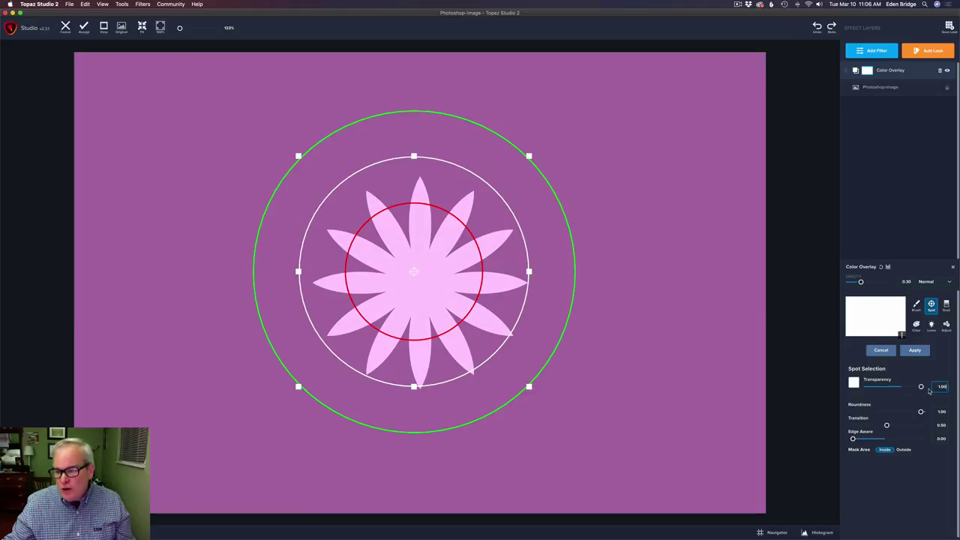
left_click_drag(930, 390, 861, 389)
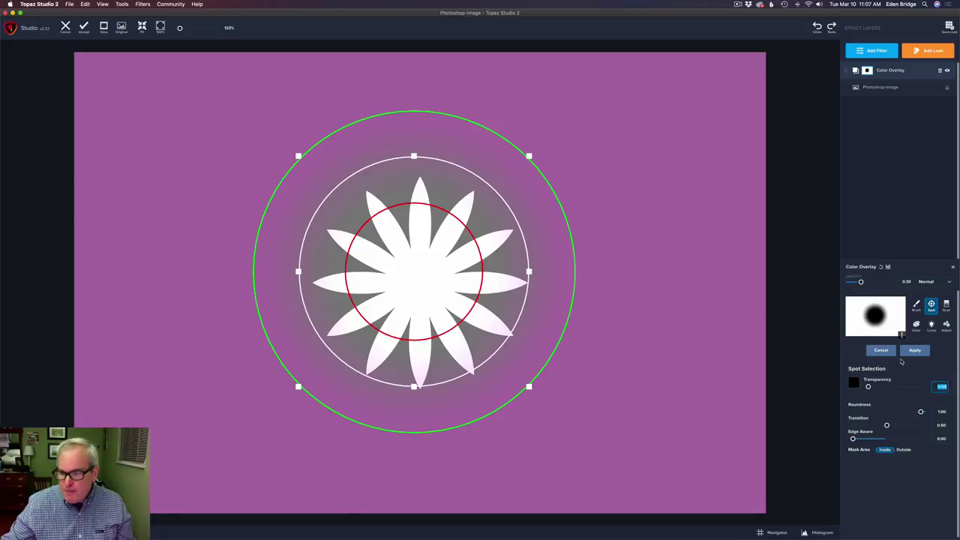
Try the spot selection as a square with Roundness 0.00, soften the corners slightly, and restore Roundness to 1.00.
left_click(921, 412)
left_click_drag(921, 412, 812, 396)
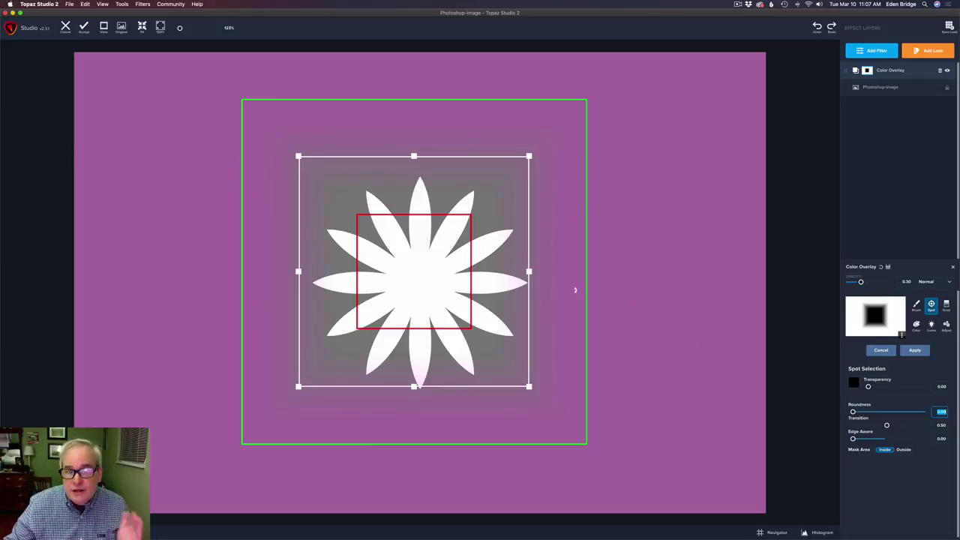
left_click_drag(857, 415, 861, 412)
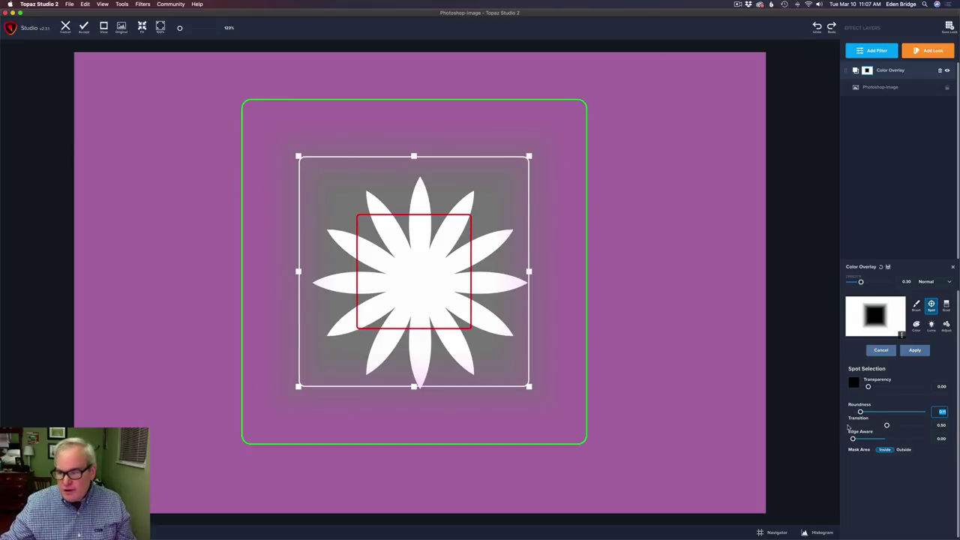
left_click_drag(861, 411, 921, 412)
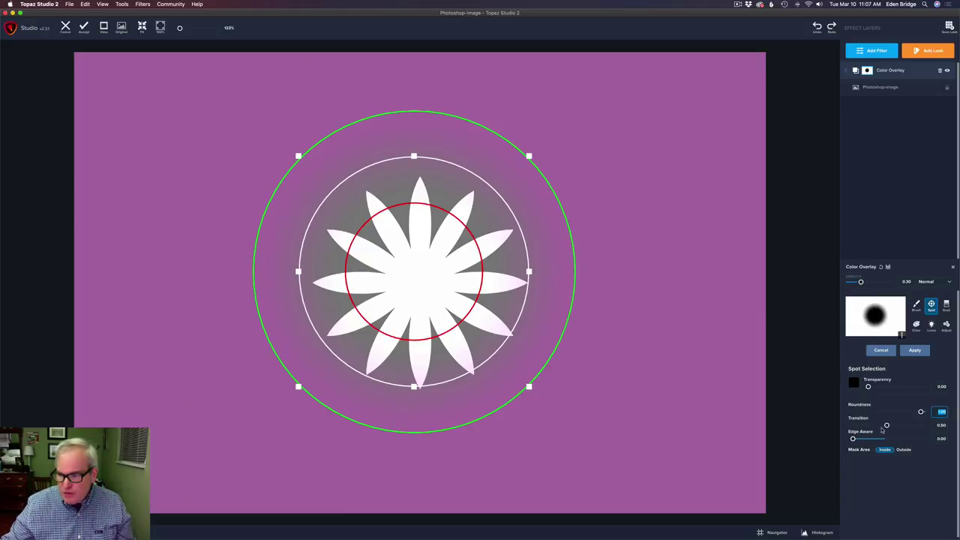
Try the spot selection's Transition at 0.00, 0.32 and 1.00, and reset it to 0.50.
left_click_drag(887, 426, 863, 425)
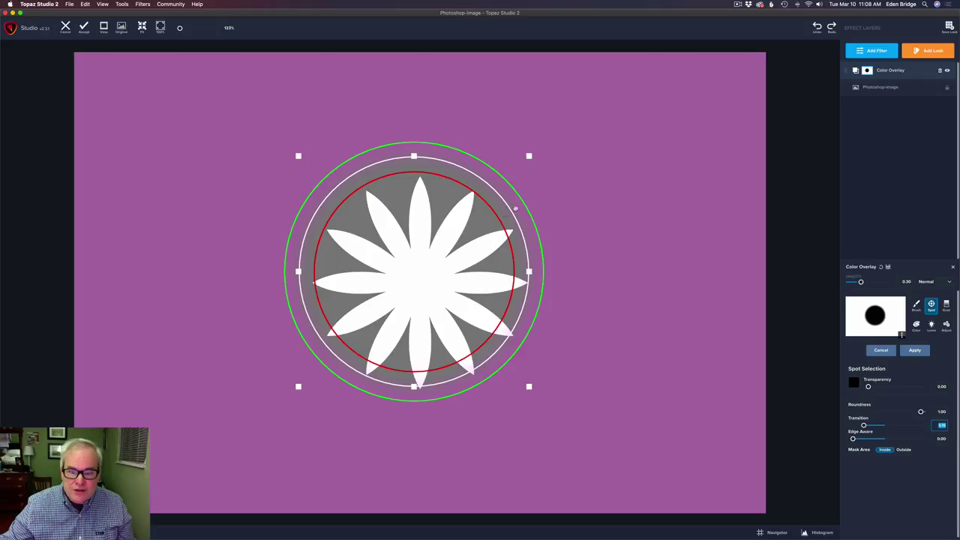
left_click_drag(864, 425, 852, 425)
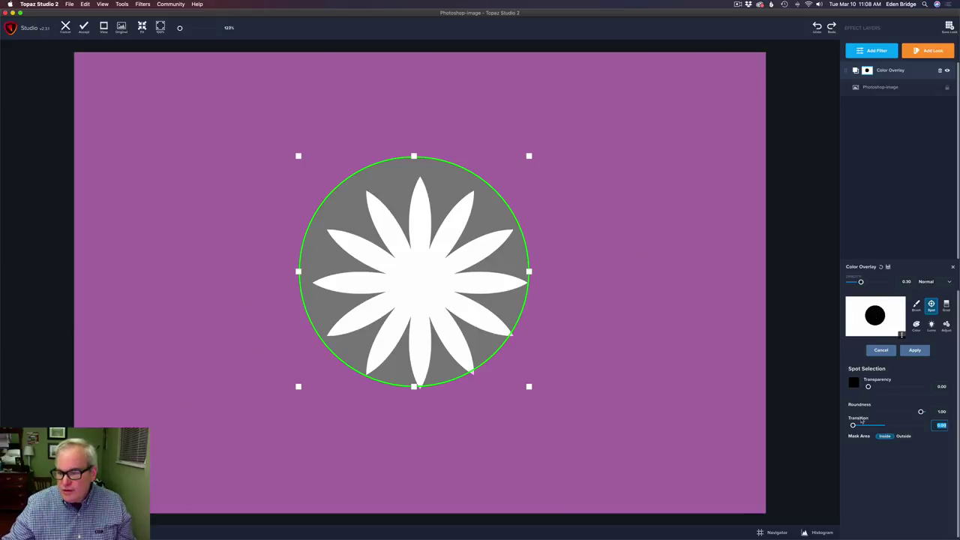
left_click_drag(853, 425, 875, 425)
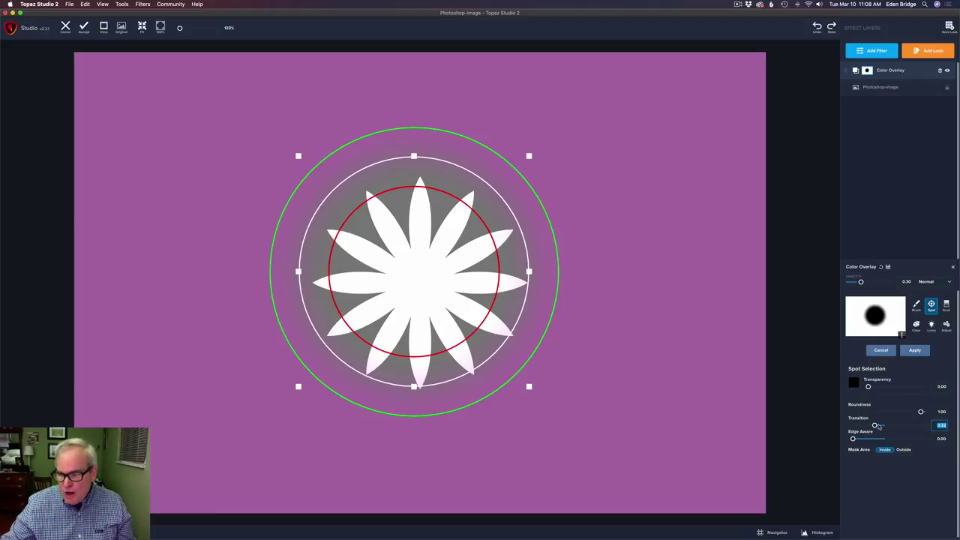
left_click_drag(875, 425, 930, 426)
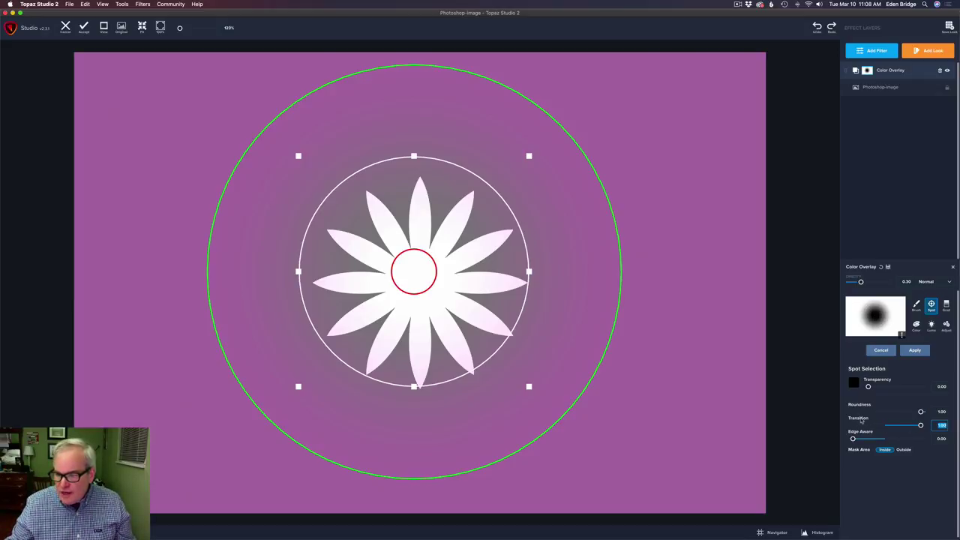
type("0.5")
key("Return")
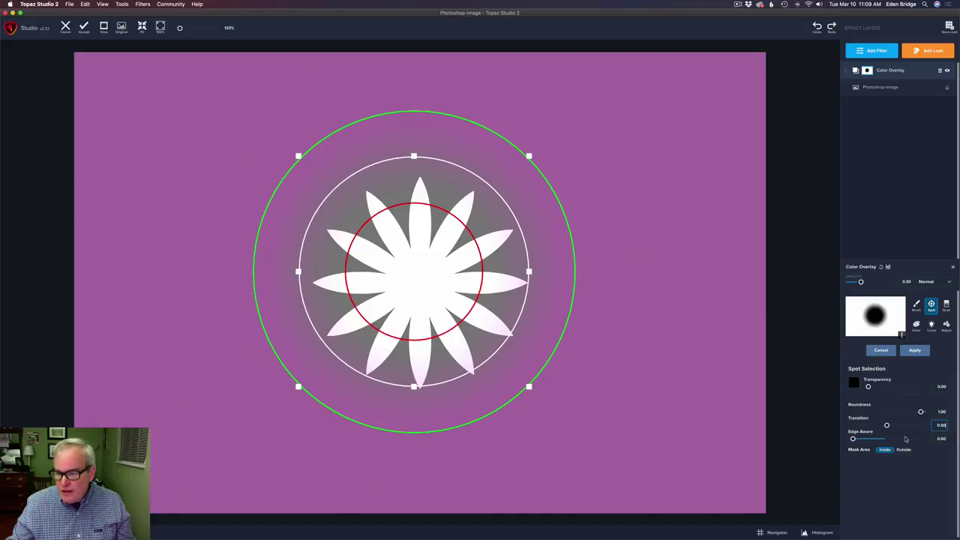
Compare Edge Aware at 0.50 and 0.00, and set both Edge Aware and Transition to 1.00 for the spot selection.
left_click_drag(855, 439, 890, 439)
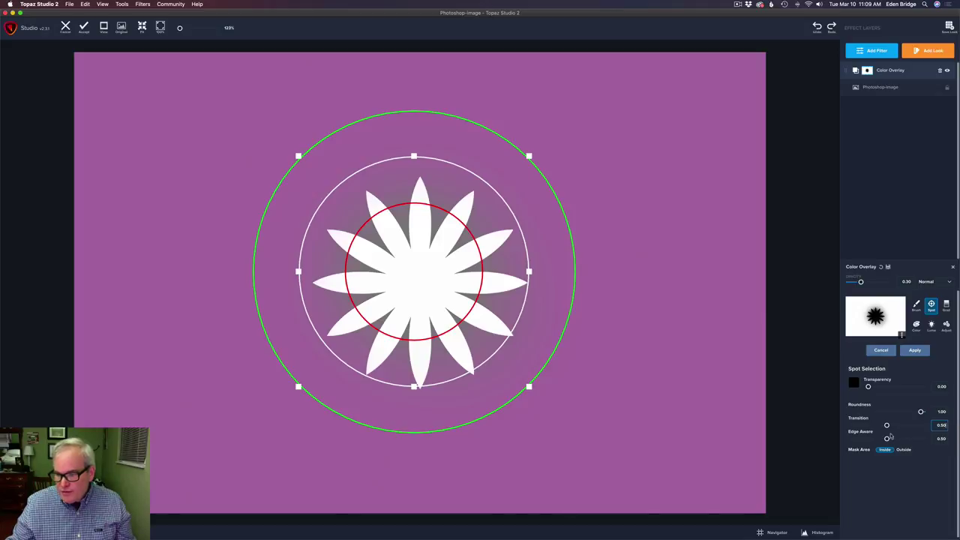
left_click_drag(888, 438, 843, 439)
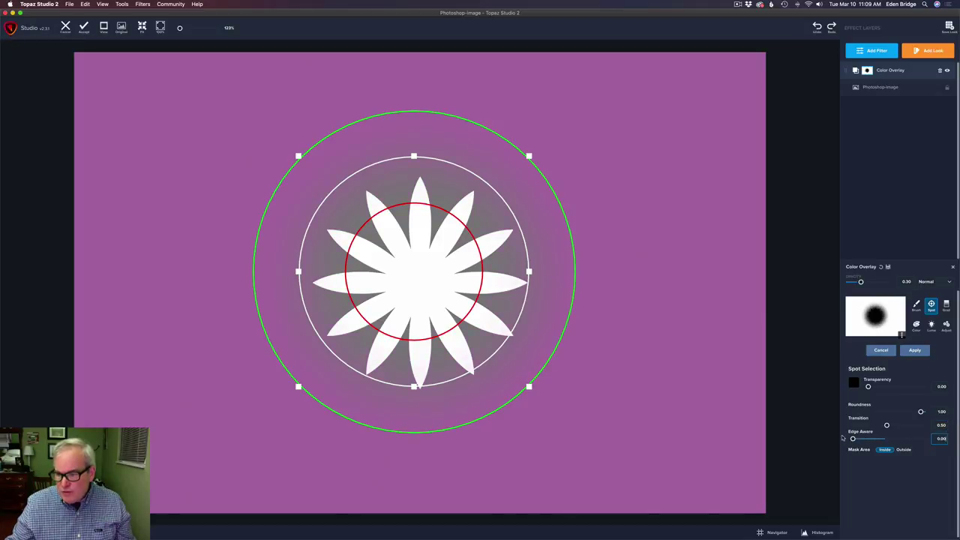
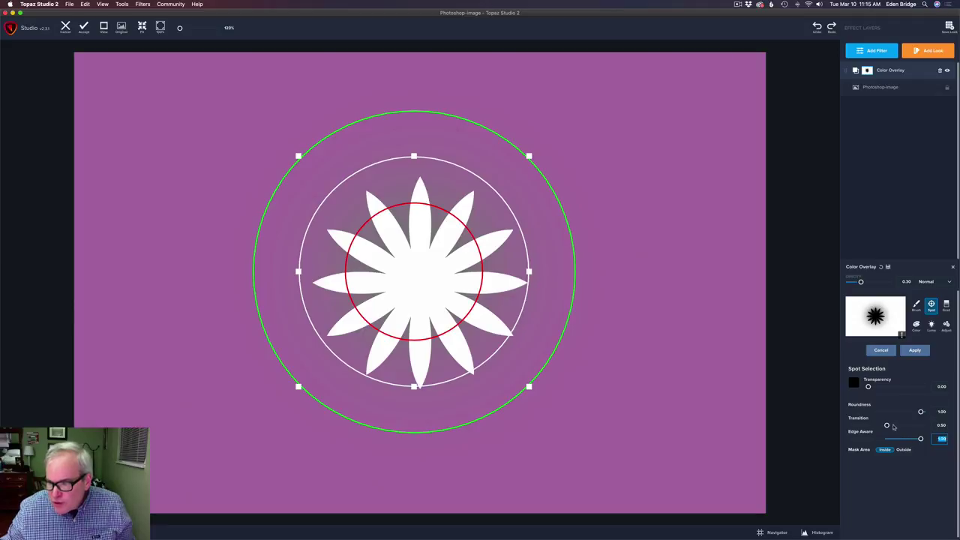
left_click_drag(887, 425, 915, 427)
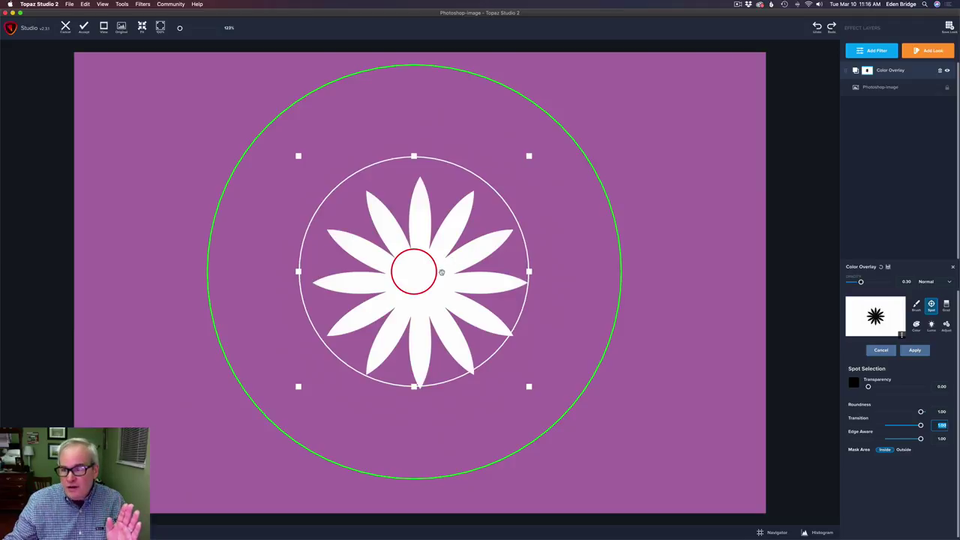
Return to the Color Overlay settings and raise the overlay's opacity to 1.00.
left_click(902, 70)
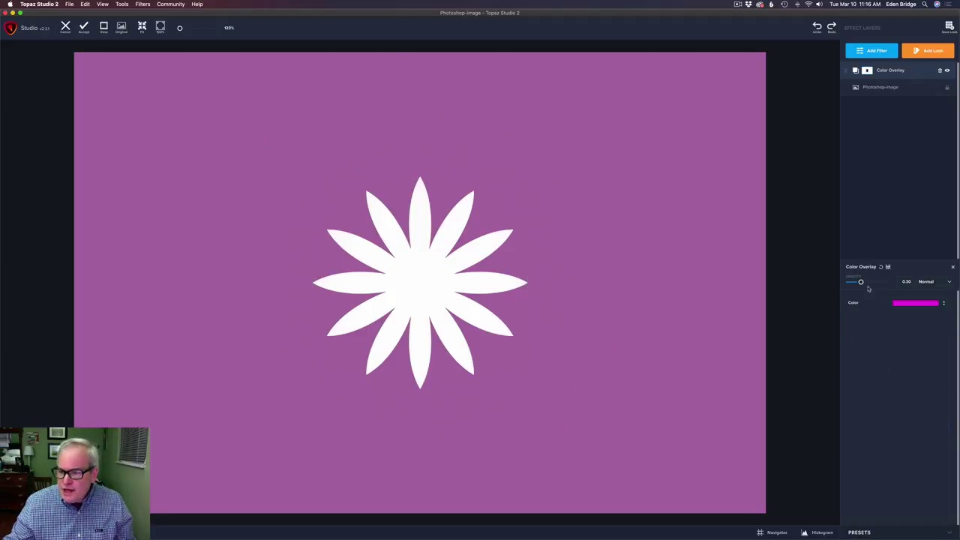
left_click_drag(861, 282, 886, 281)
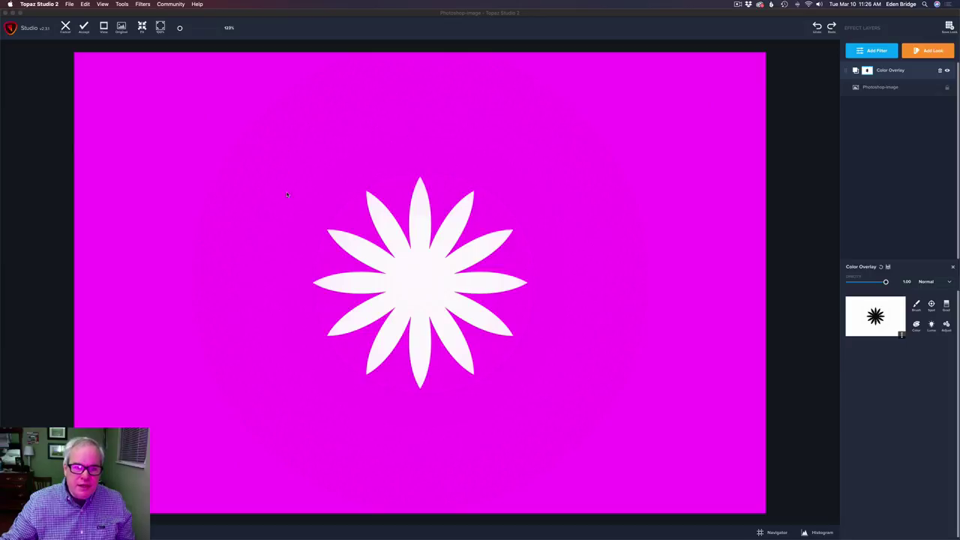
Place a round spot selection centred on the flower, keeping its Roundness at 1.00.
left_click(418, 271)
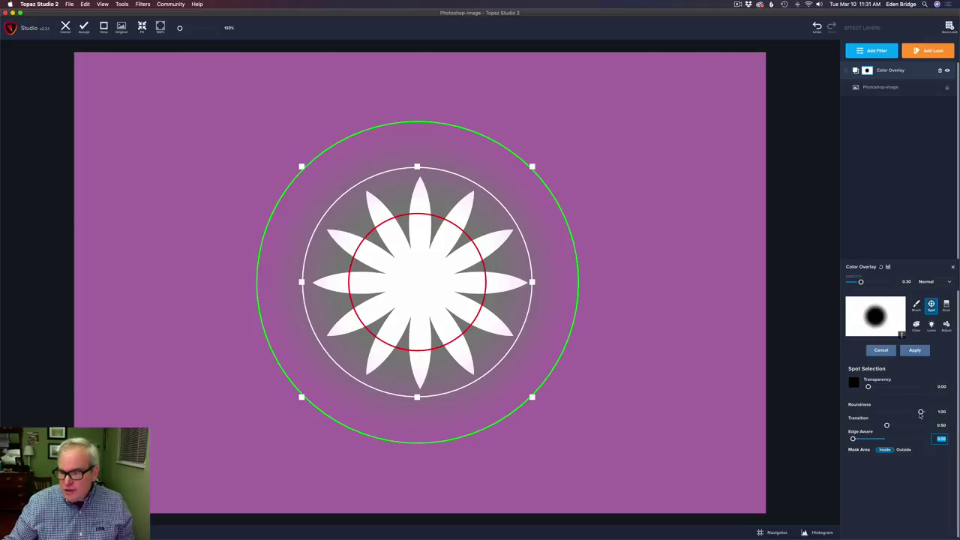
left_click_drag(921, 412, 777, 412)
key("Return")
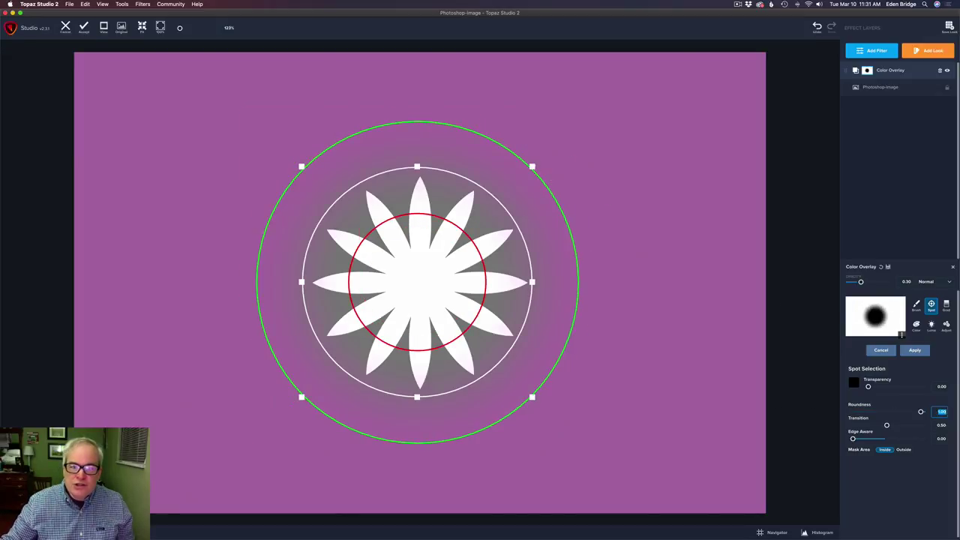
Reshape the spot selection into a wide ellipse by lowering its top edge and extending both sides well past the petals.
mouse_move(531, 166)
left_mouse_down()
mouse_move(578, 111)
mouse_move(528, 162)
mouse_move(575, 112)
mouse_move(420, 128)
mouse_move(556, 140)
mouse_move(772, 135)
mouse_move(548, 150)
mouse_move(497, 75)
mouse_move(494, 197)
mouse_move(628, 197)
mouse_move(500, 156)
mouse_move(534, 182)
left_mouse_up()
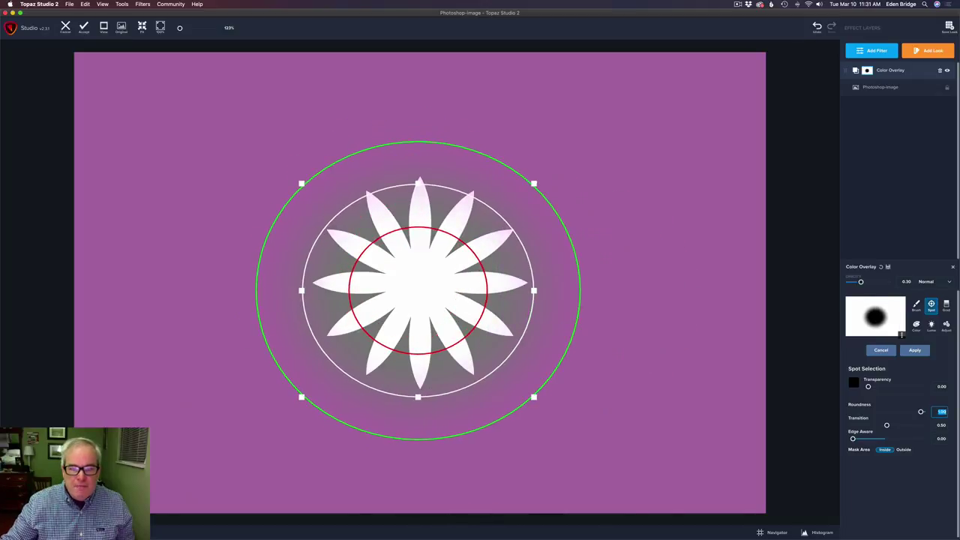
left_click_drag(533, 290, 627, 290)
left_click_drag(300, 289, 216, 290)
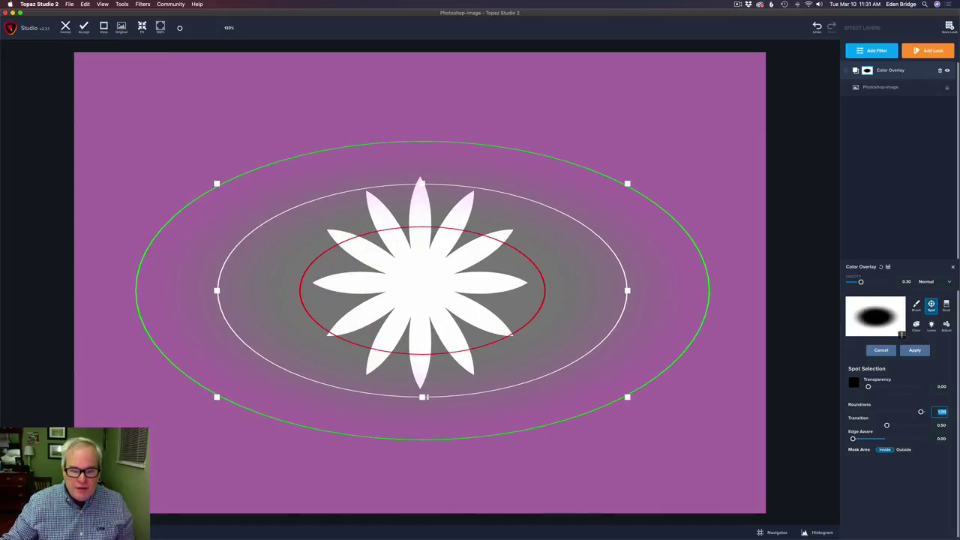
Flatten the elliptical spot selection by raising its bottom edge, and reposition it over the flower.
left_click_drag(421, 396, 421, 315)
left_click_drag(425, 251, 427, 275)
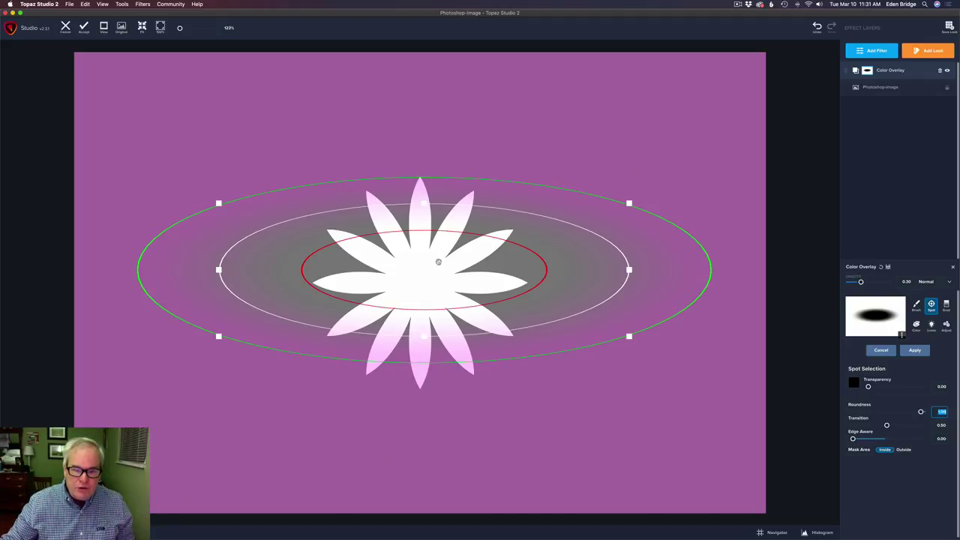
left_click_drag(432, 267, 424, 295)
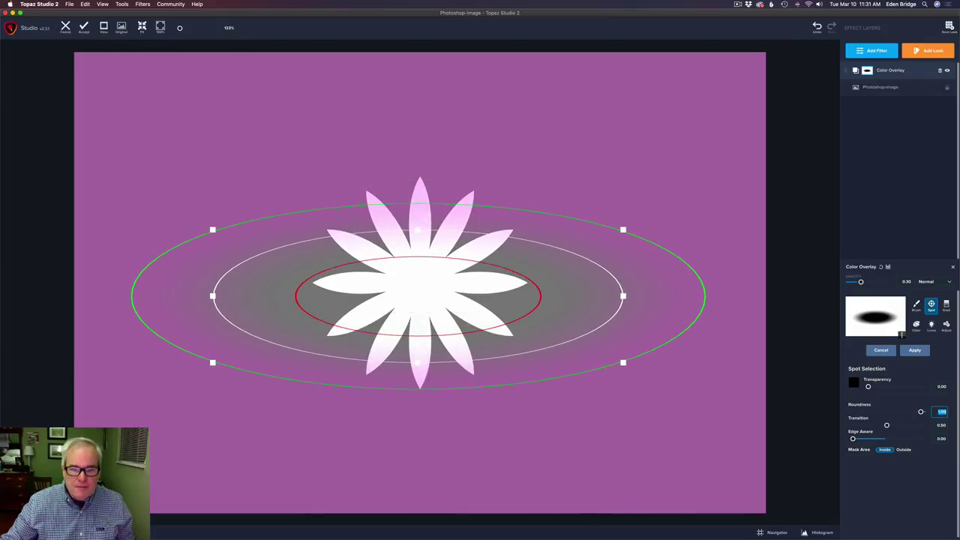
Resize the flattened ellipse using its top edge and corner handles, and recentre it on the flower.
mouse_move(418, 229)
left_mouse_down()
mouse_move(418, 187)
mouse_move(418, 251)
mouse_move(418, 217)
left_mouse_up()
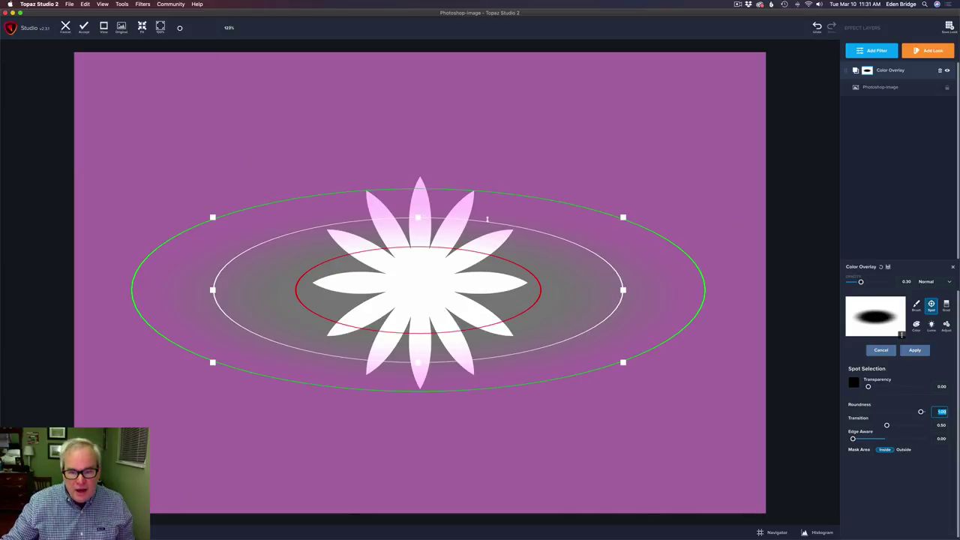
left_click_drag(487, 222, 512, 215)
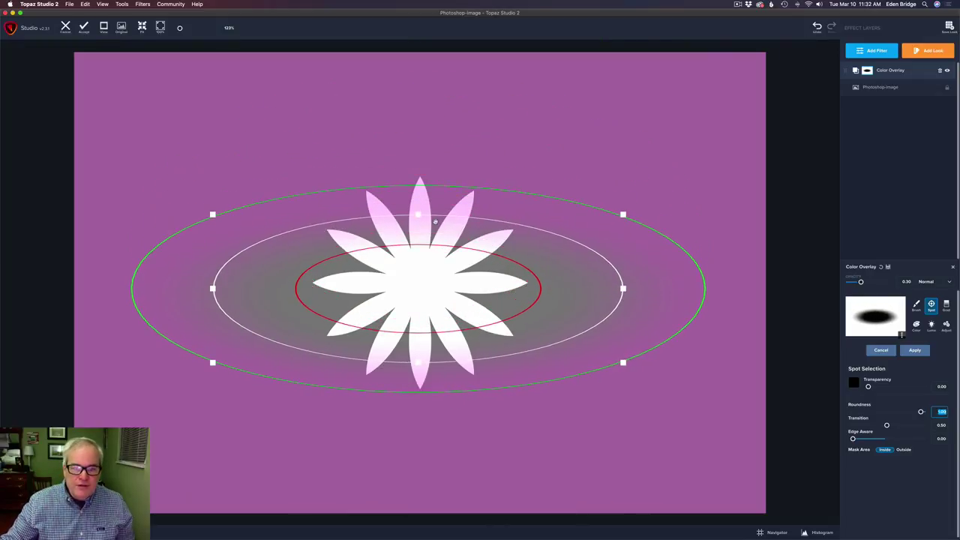
left_click_drag(622, 215, 623, 191)
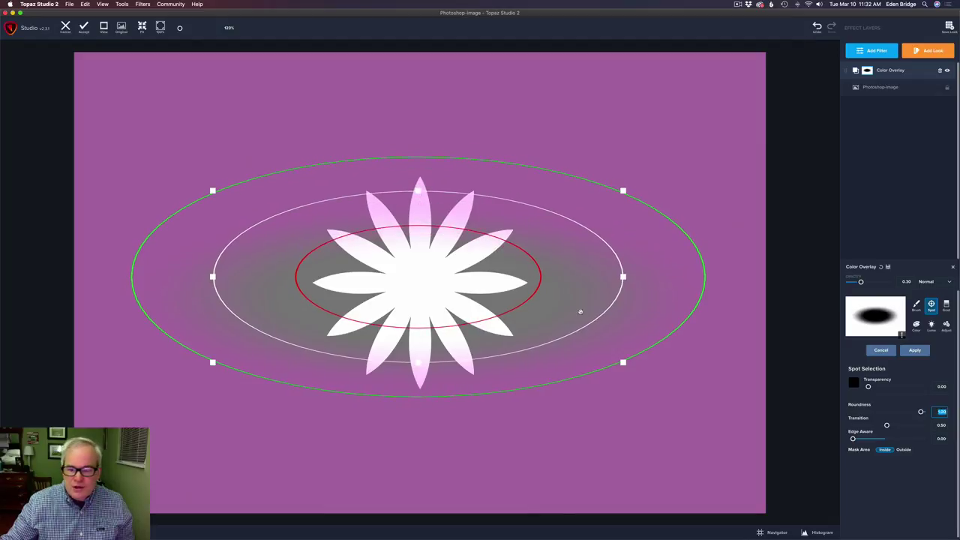
mouse_move(623, 363)
left_mouse_down()
mouse_move(623, 388)
mouse_move(629, 354)
left_mouse_up()
mouse_move(488, 276)
left_mouse_down()
mouse_move(441, 270)
mouse_move(580, 278)
mouse_move(495, 266)
mouse_move(493, 281)
mouse_move(475, 281)
mouse_move(492, 282)
left_mouse_up()
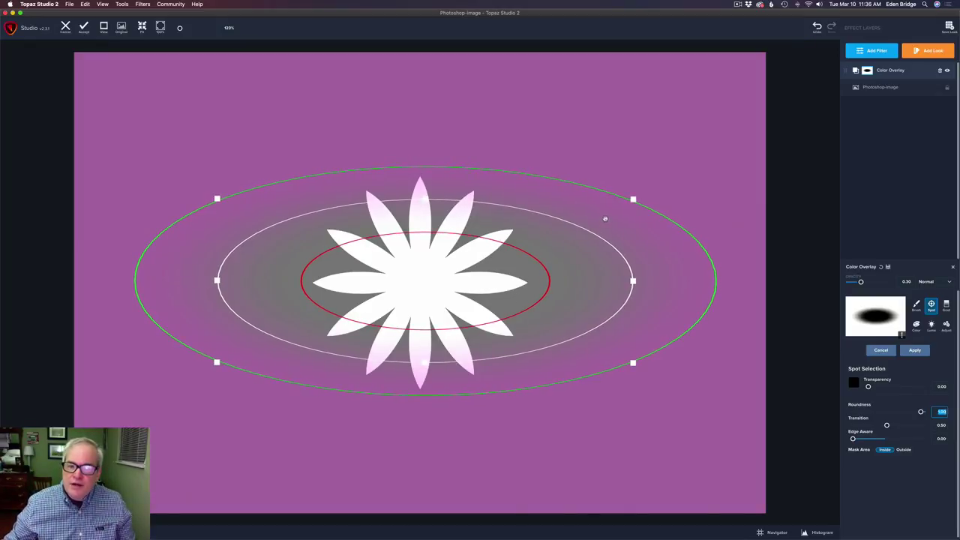
Rotate the elliptical spot selection around the flower's centre.
left_click(649, 151)
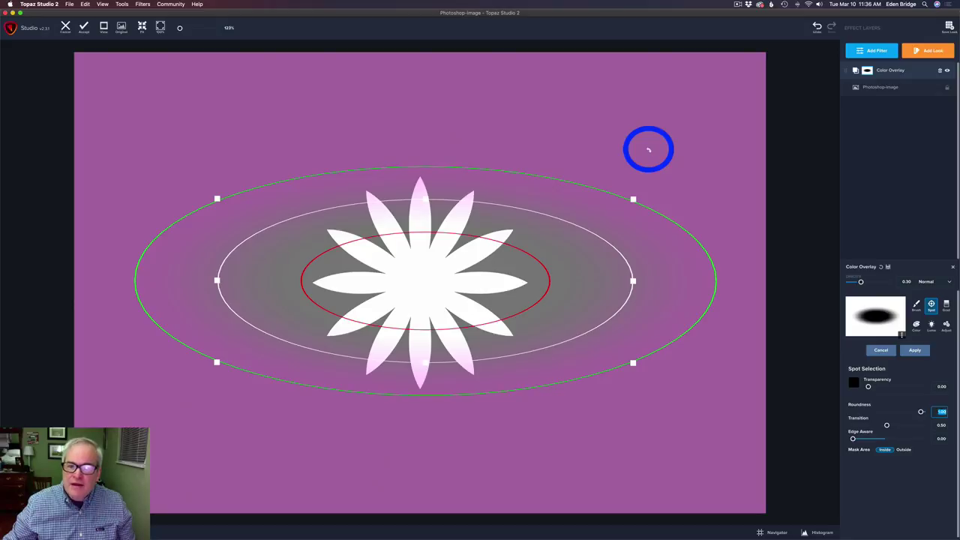
mouse_move(649, 150)
left_mouse_down()
mouse_move(611, 97)
mouse_move(548, 71)
mouse_move(626, 130)
mouse_move(658, 270)
mouse_move(625, 408)
mouse_move(655, 147)
left_mouse_up()
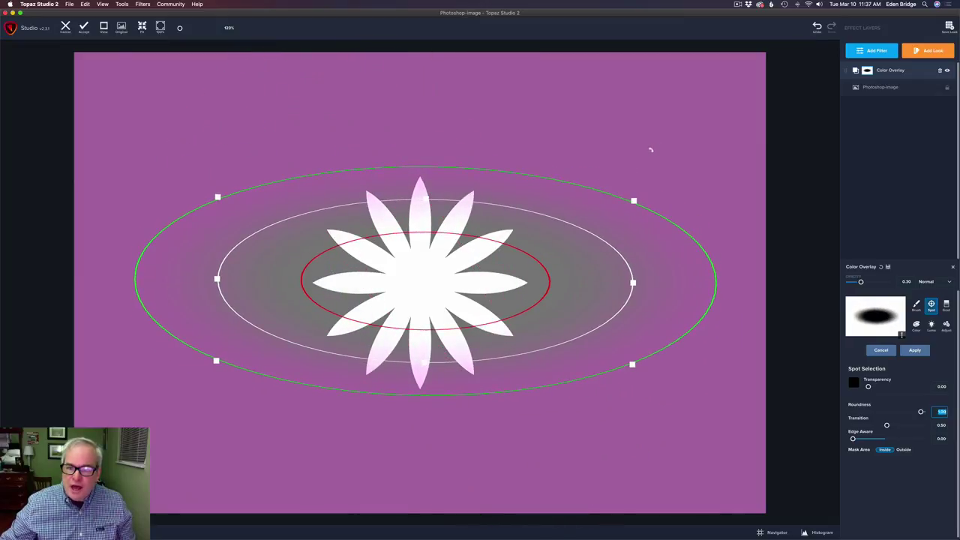
left_click_drag(653, 148, 701, 113)
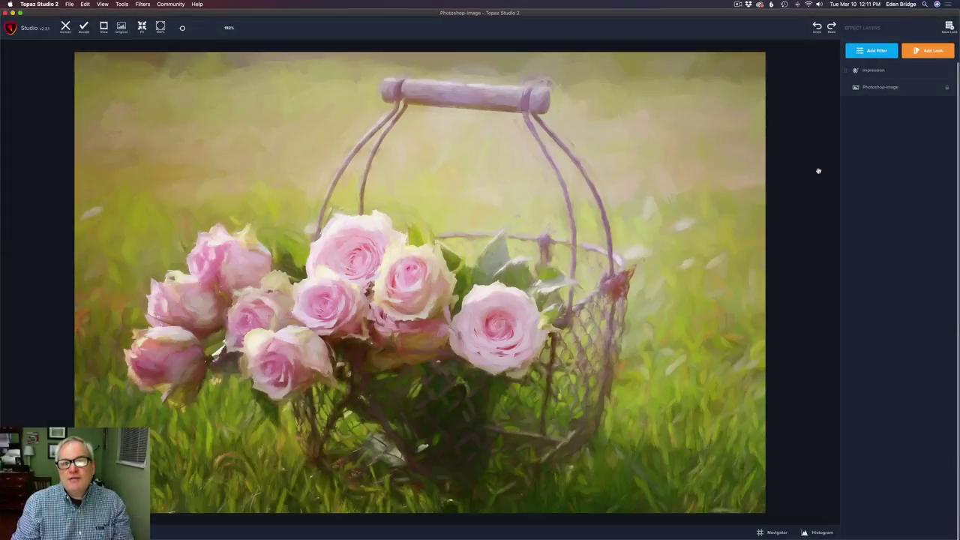
Hide and show the Impression layer to compare the painted rose basket with the original photo.
mouse_move(882, 72)
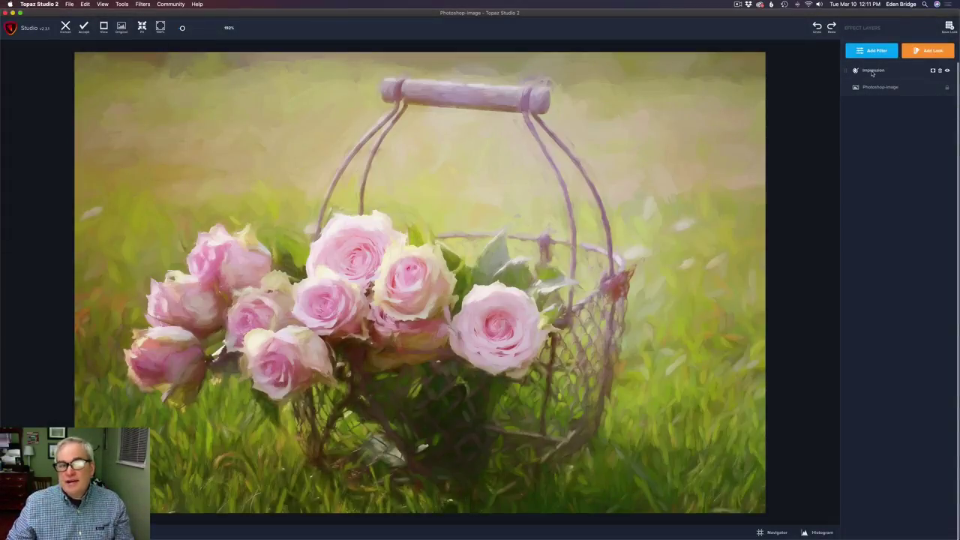
left_click(947, 71)
left_click(948, 71)
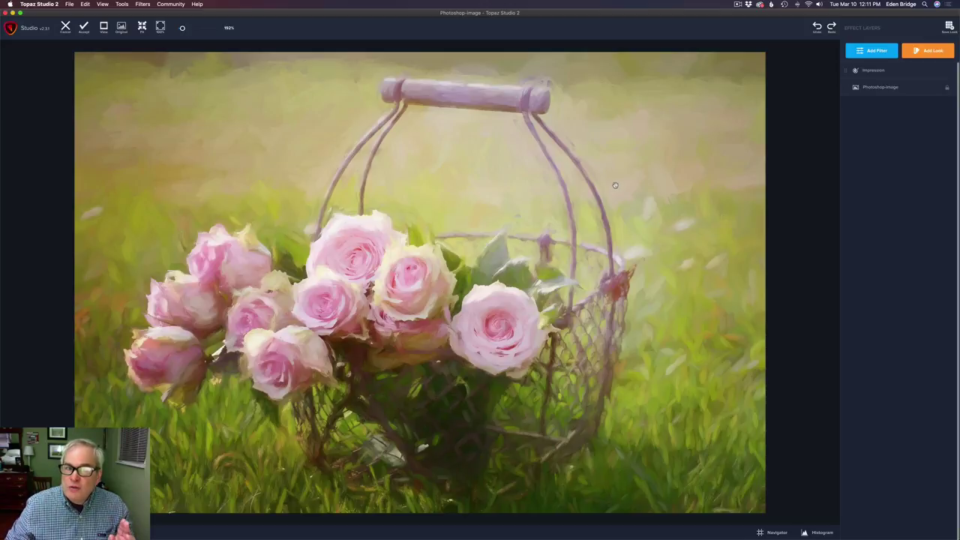
Add a mask to the Impression layer and place a round spot selection over the central roses.
mouse_move(897, 74)
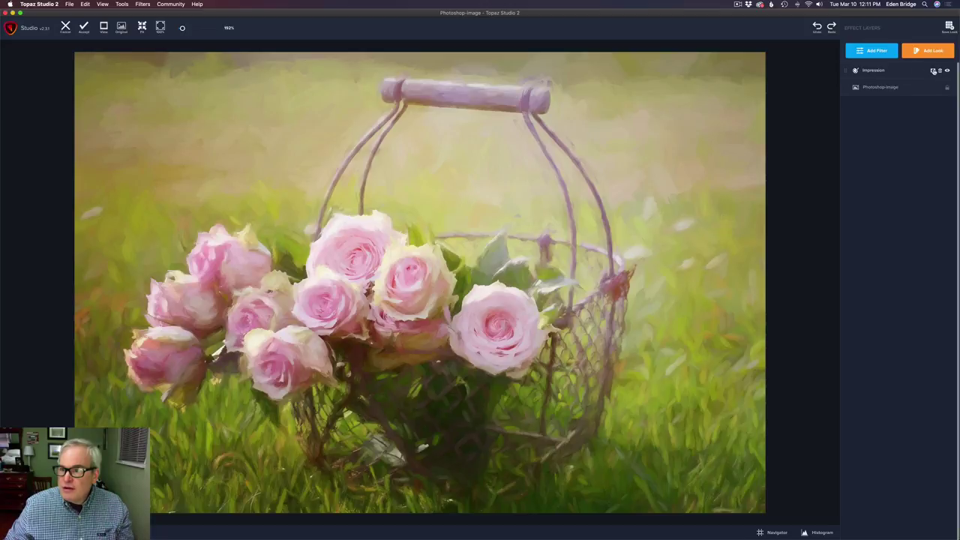
left_click(934, 71)
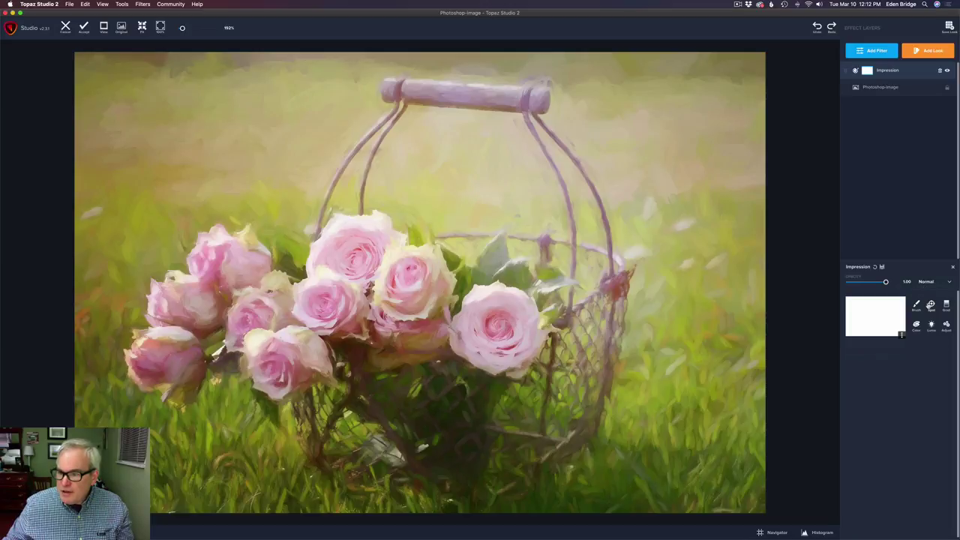
left_click(931, 304)
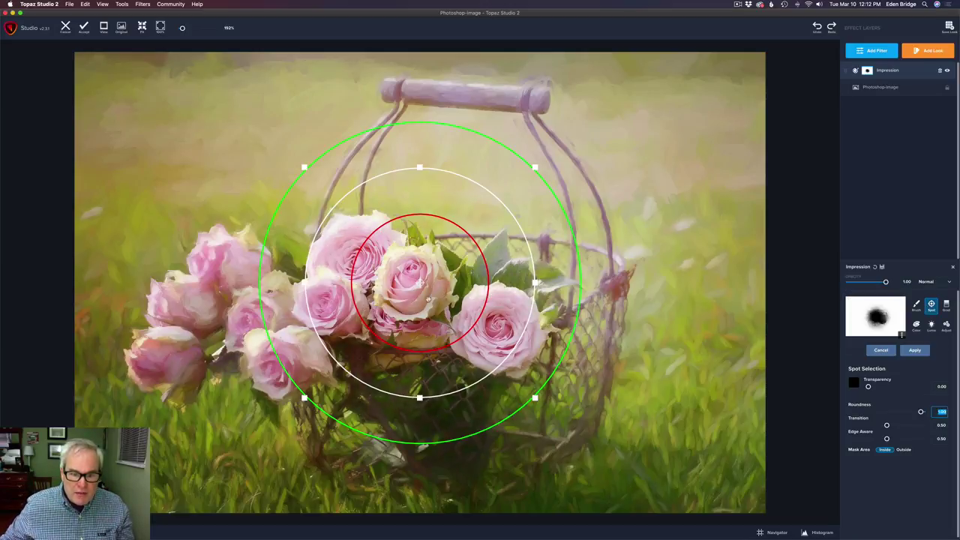
left_click_drag(421, 284, 375, 280)
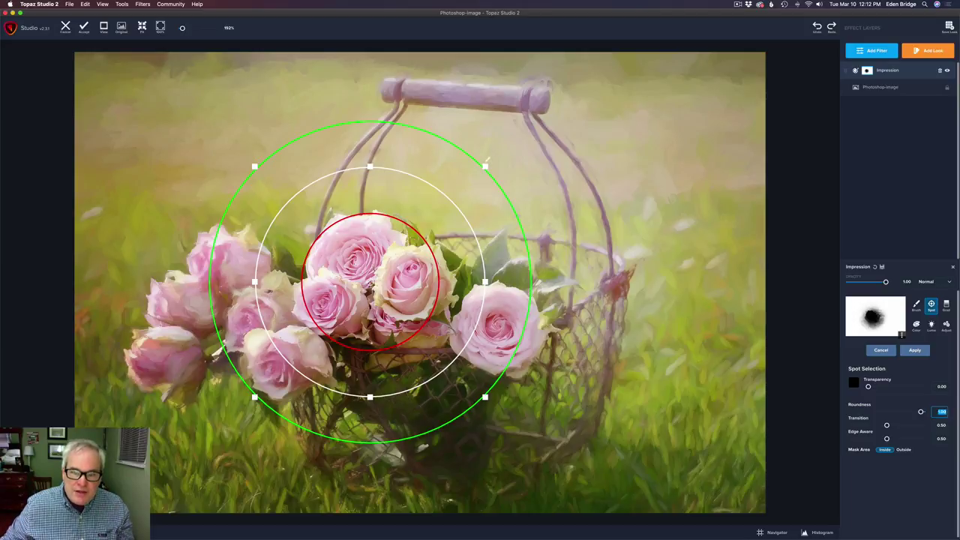
Shrink the spot selection and centre it between the three central roses.
left_click(486, 163)
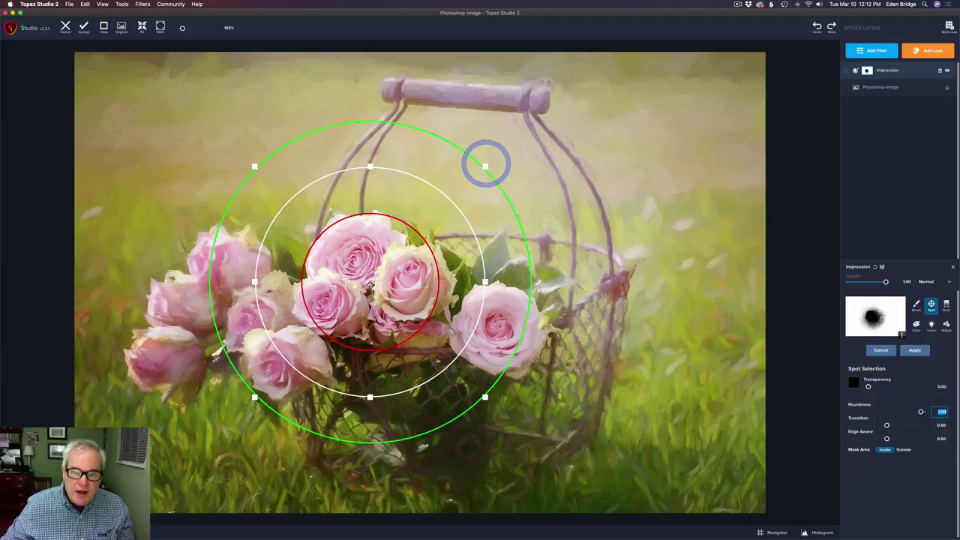
left_click_drag(486, 167, 419, 237)
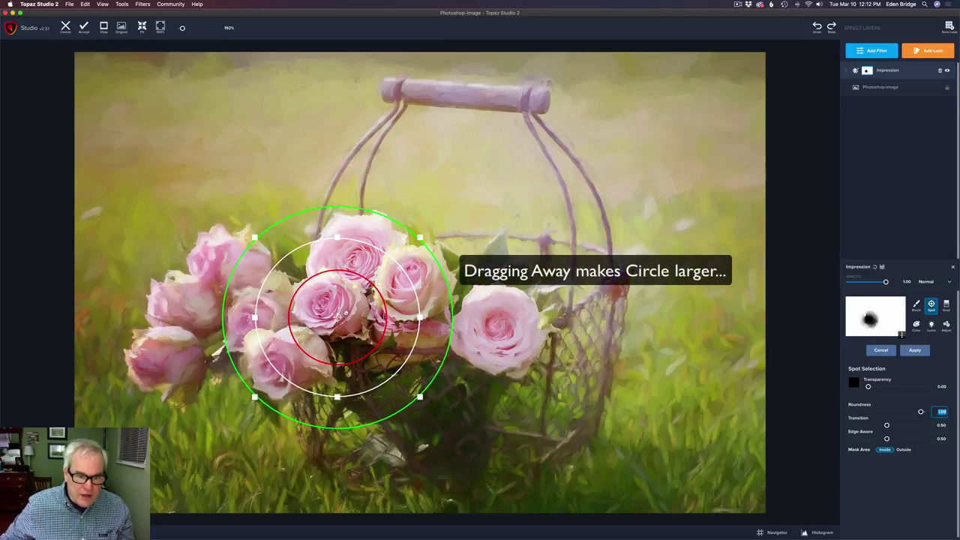
left_click_drag(337, 318, 363, 279)
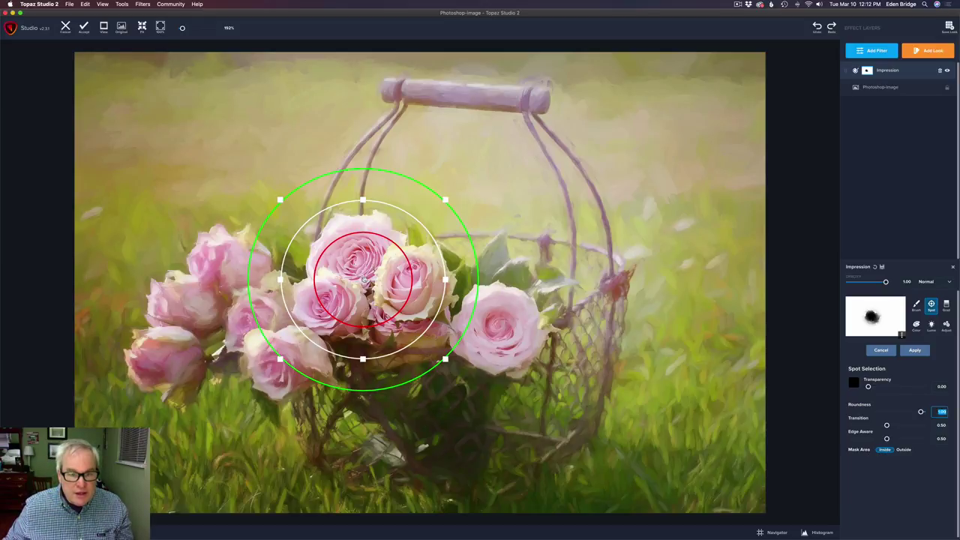
Compare the Outside and Inside mask areas, keep Inside, and nudge the spot selection slightly over the central roses.
left_click(904, 450)
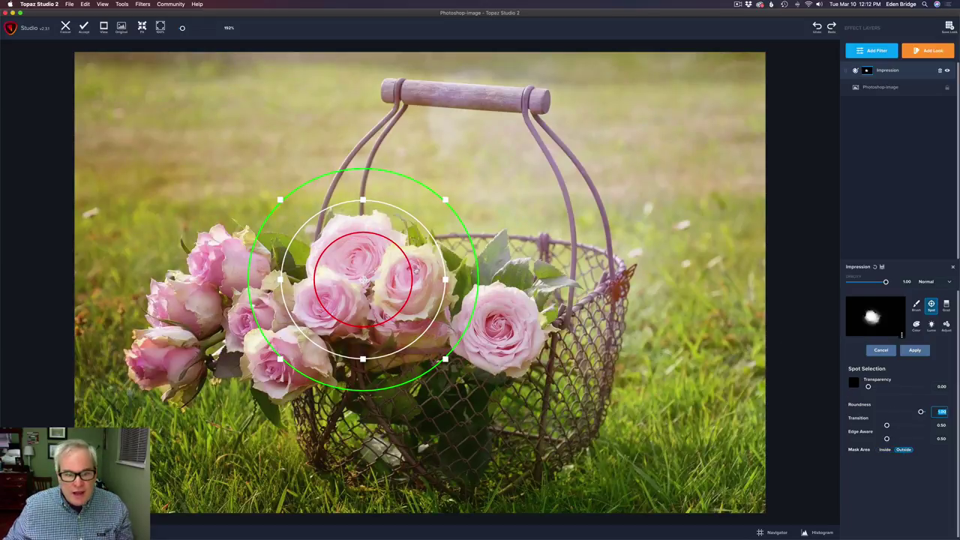
left_click(885, 449)
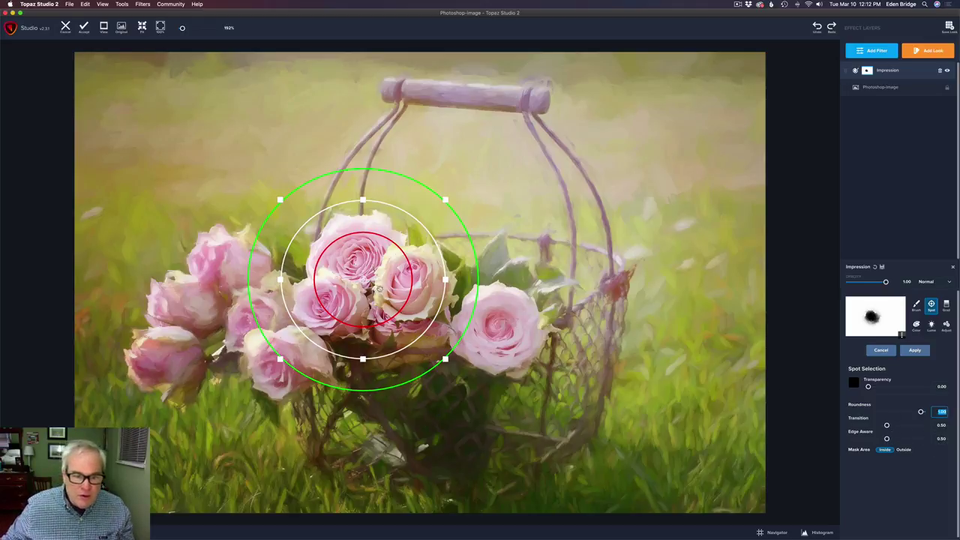
left_click_drag(364, 280, 367, 279)
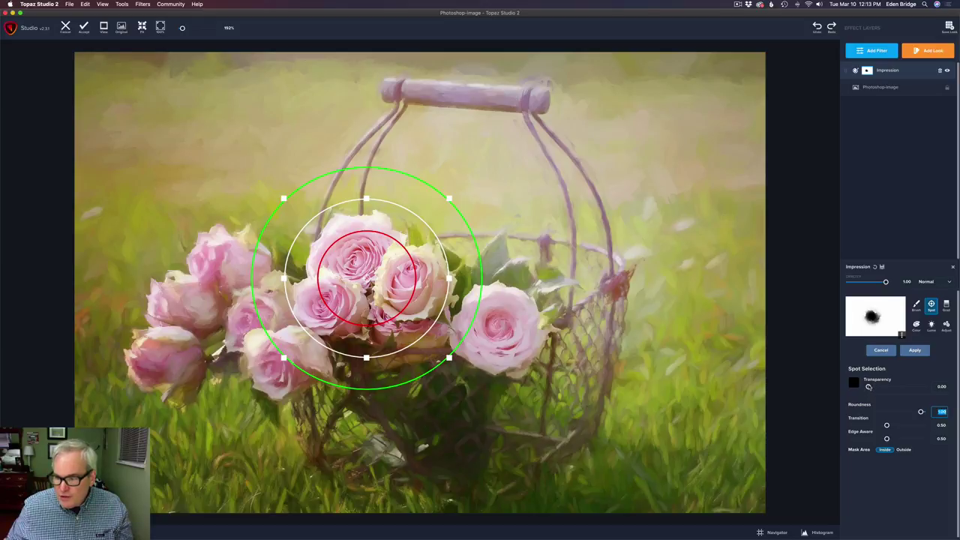
Try the spot's Transparency at 0.12 and 1.00, set it to 0.31, and apply the spot mask.
left_click_drag(869, 386, 874, 386)
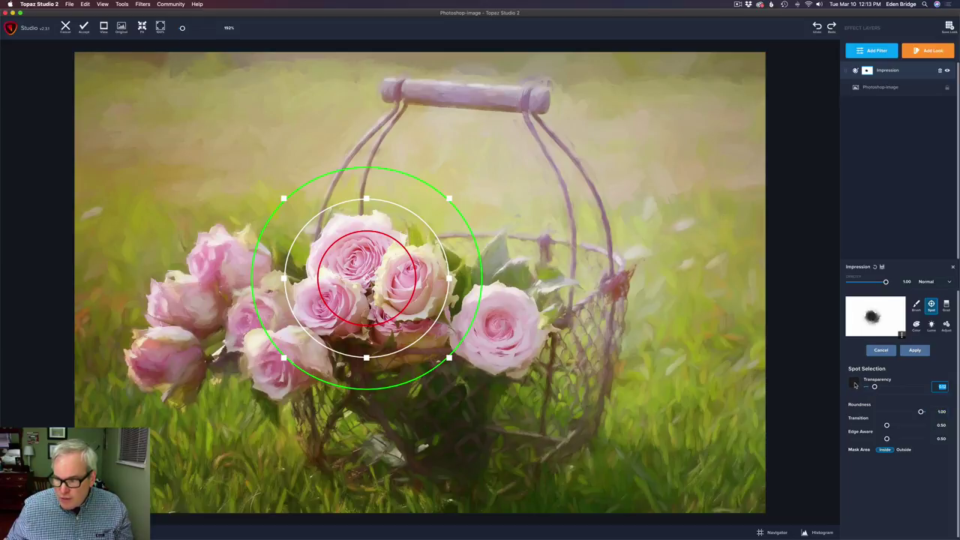
left_click_drag(873, 387, 922, 387)
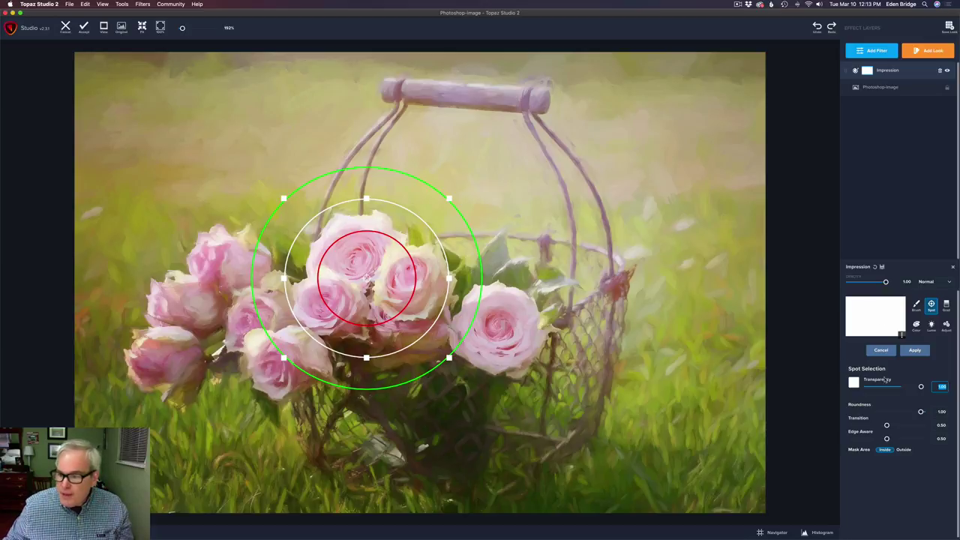
left_click(921, 387)
left_click_drag(921, 387, 885, 387)
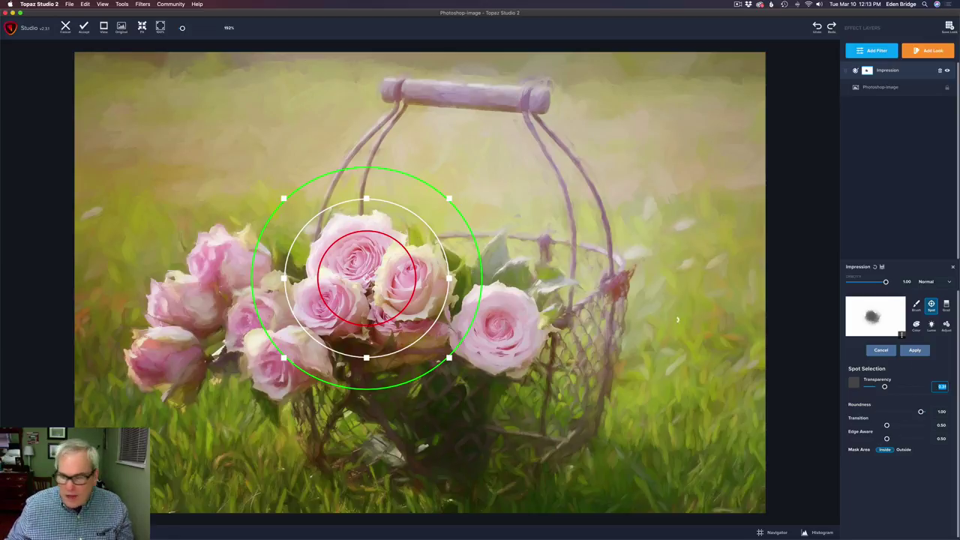
left_click(914, 351)
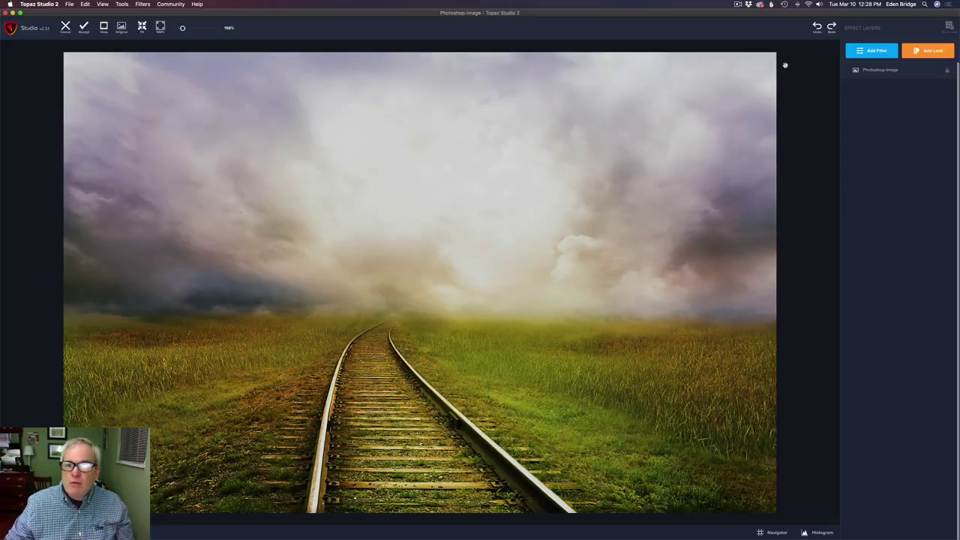
Add a Basic Adjustment filter to the railway track image and lower its Exposure to about -0.70.
left_click(874, 53)
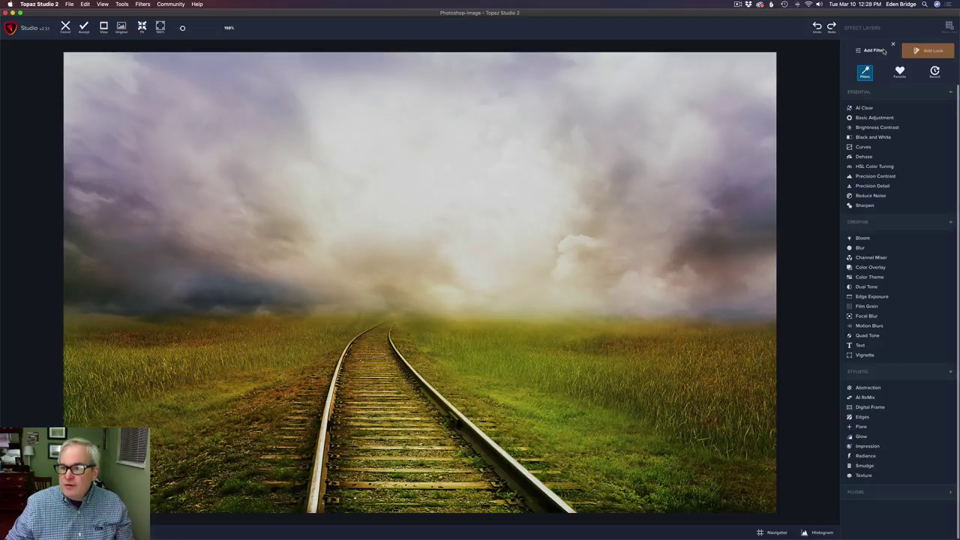
left_click(875, 118)
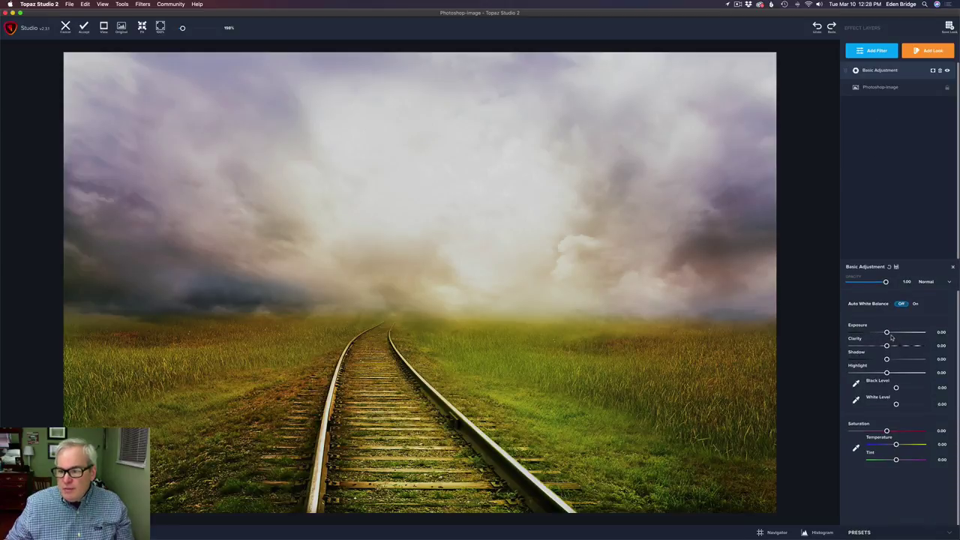
left_click_drag(887, 333, 863, 333)
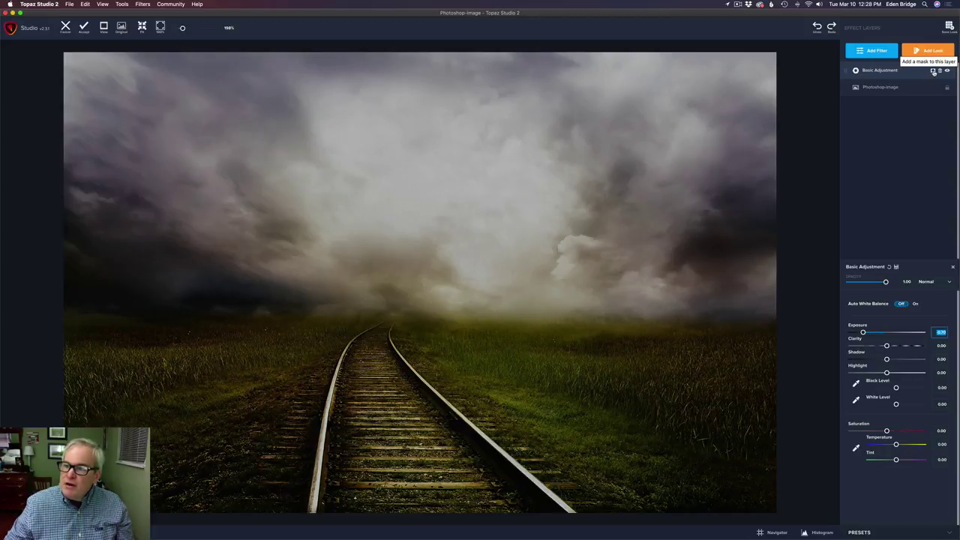
Add a gradient mask to the Basic Adjustment layer, centre it slightly above the horizon, and set Edge Aware to 0.00.
left_click(933, 72)
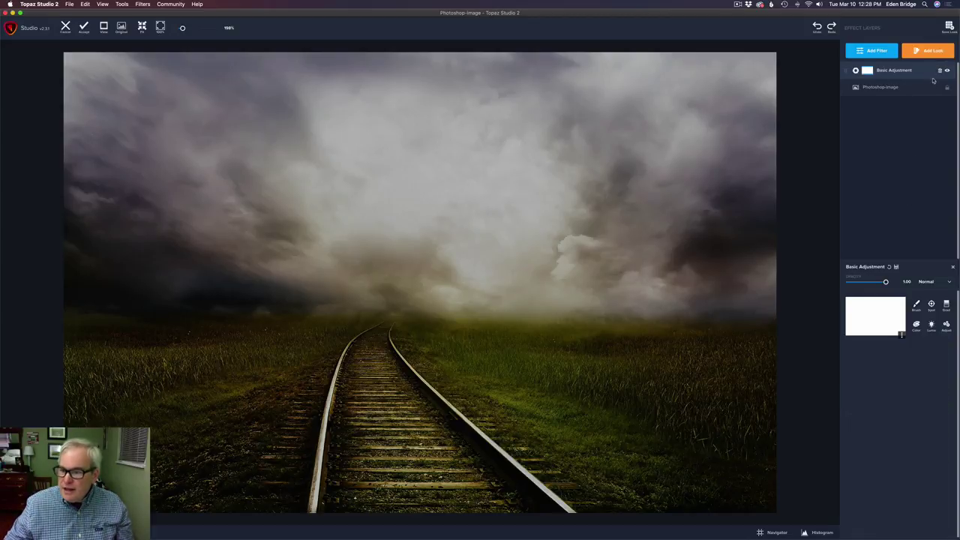
left_click(947, 305)
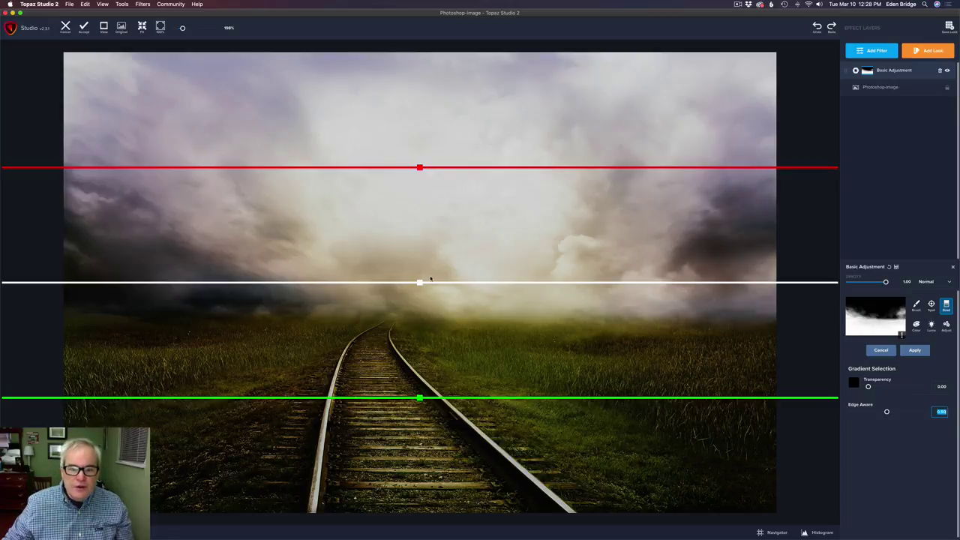
left_click_drag(419, 283, 419, 273)
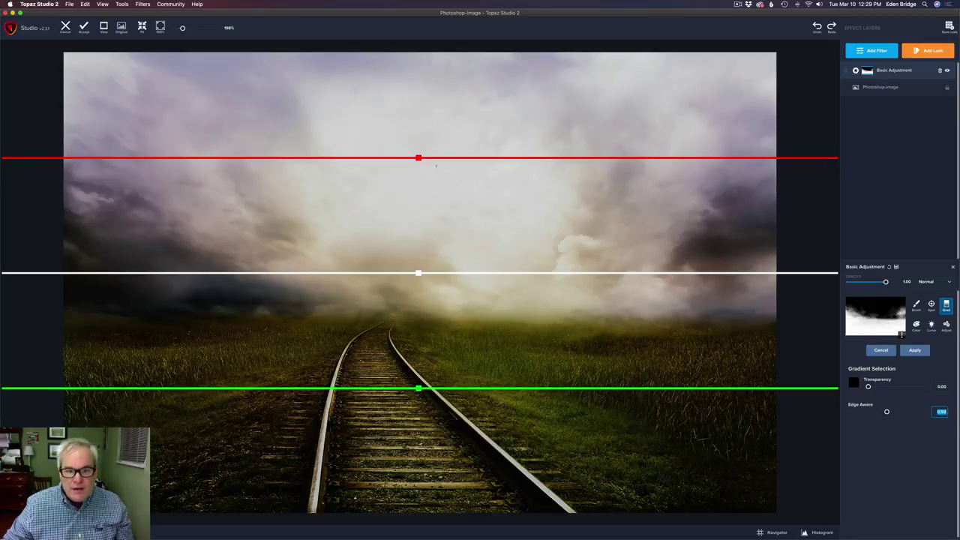
mouse_move(417, 274)
left_mouse_down()
mouse_move(427, 188)
mouse_move(426, 267)
left_mouse_up()
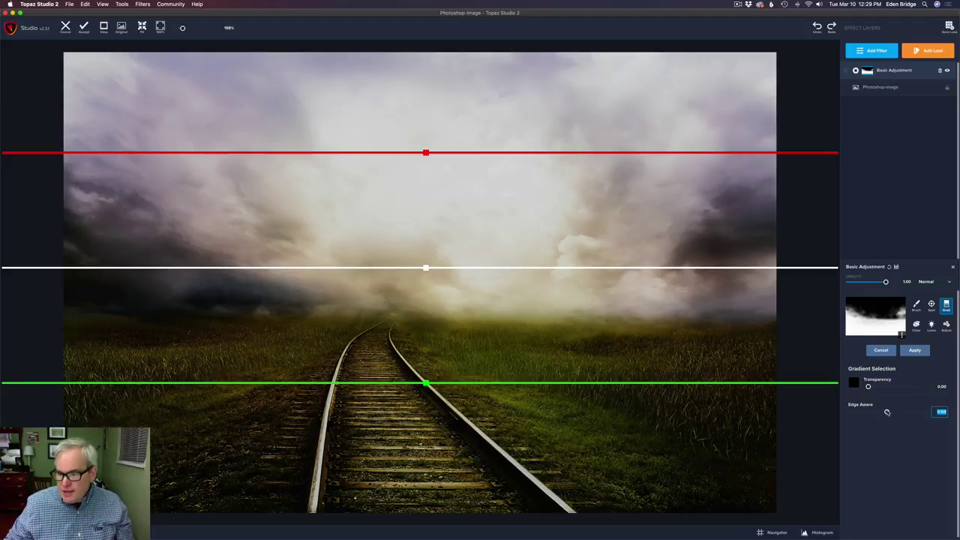
left_click_drag(887, 412, 841, 408)
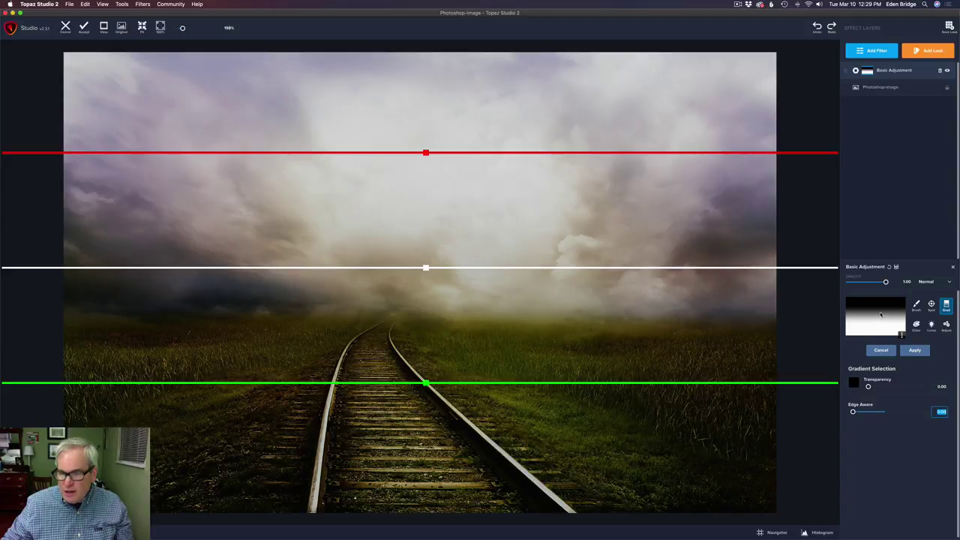
Move the gradient mask higher into the sky and narrow its transition by bringing both outer lines closer to the centre line.
left_click_drag(425, 268, 431, 232)
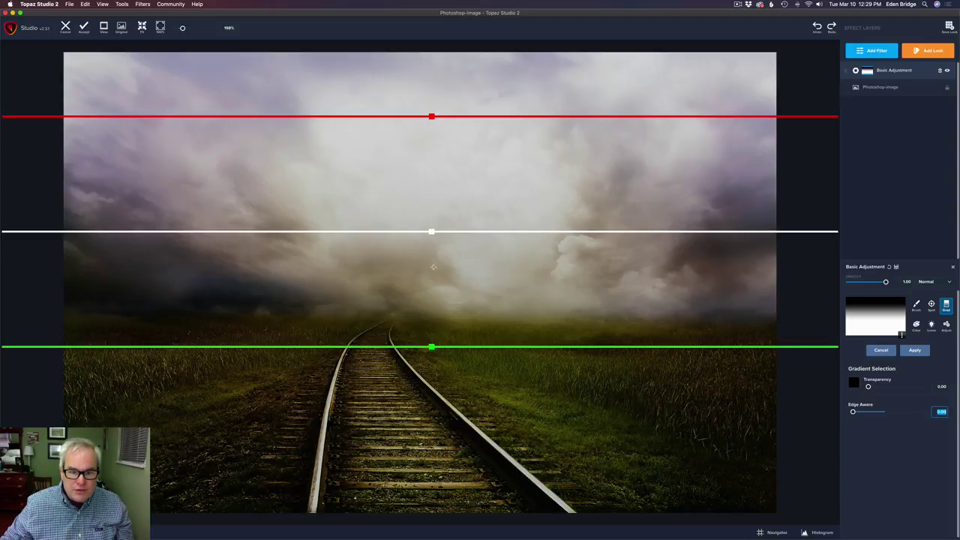
left_click_drag(432, 348, 433, 264)
left_click_drag(432, 118, 432, 157)
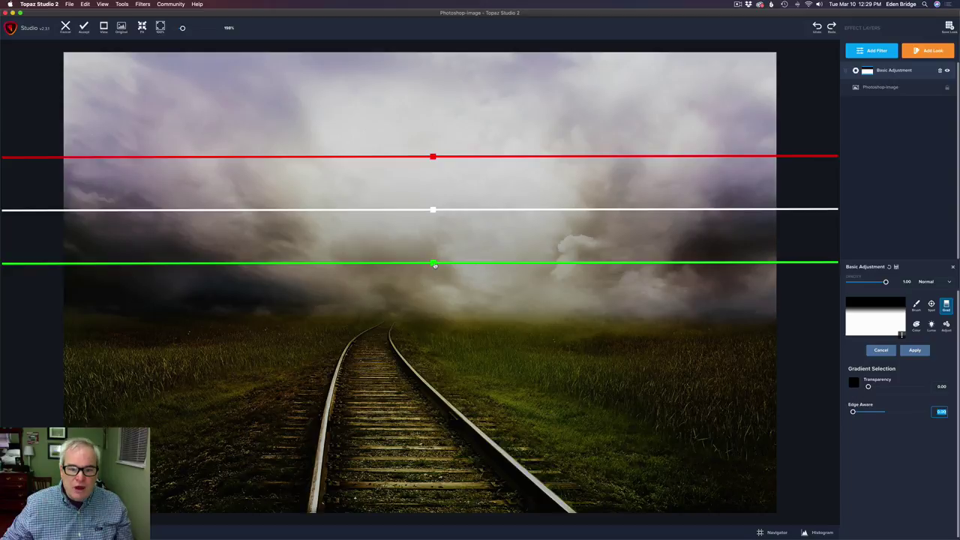
Reverse the gradient mask by moving the green line above the red one, and widen the transition across the upper sky.
left_click_drag(434, 264, 430, 238)
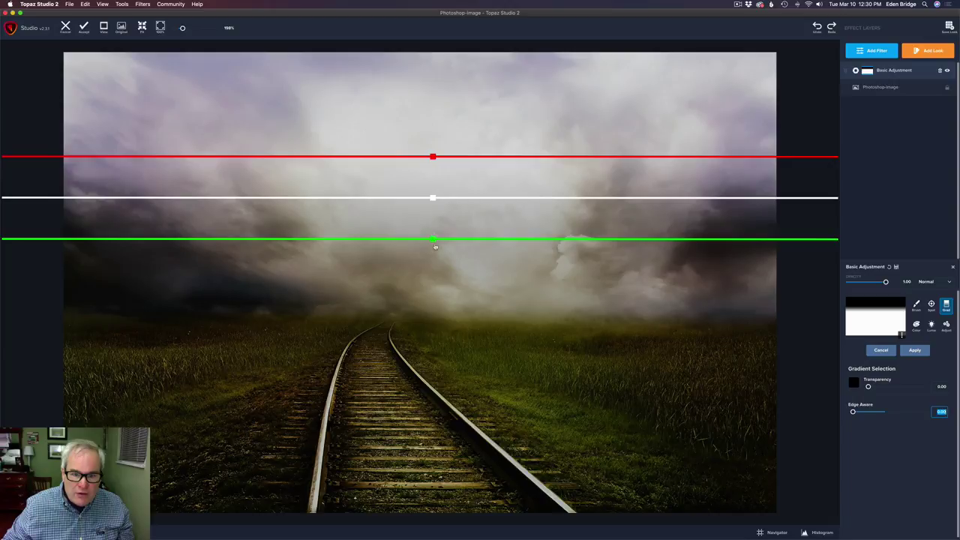
left_click_drag(433, 241, 432, 139)
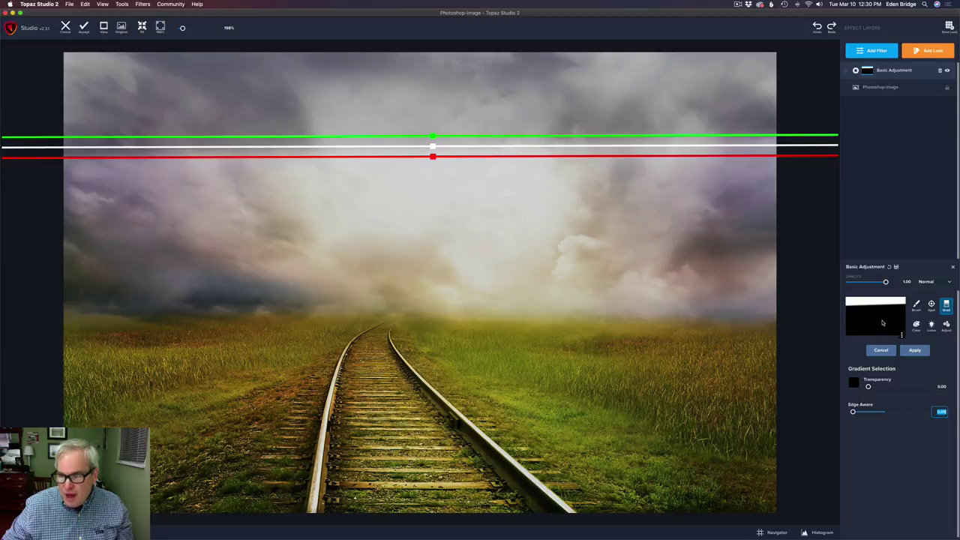
left_click_drag(433, 161, 433, 223)
left_click_drag(433, 179, 432, 166)
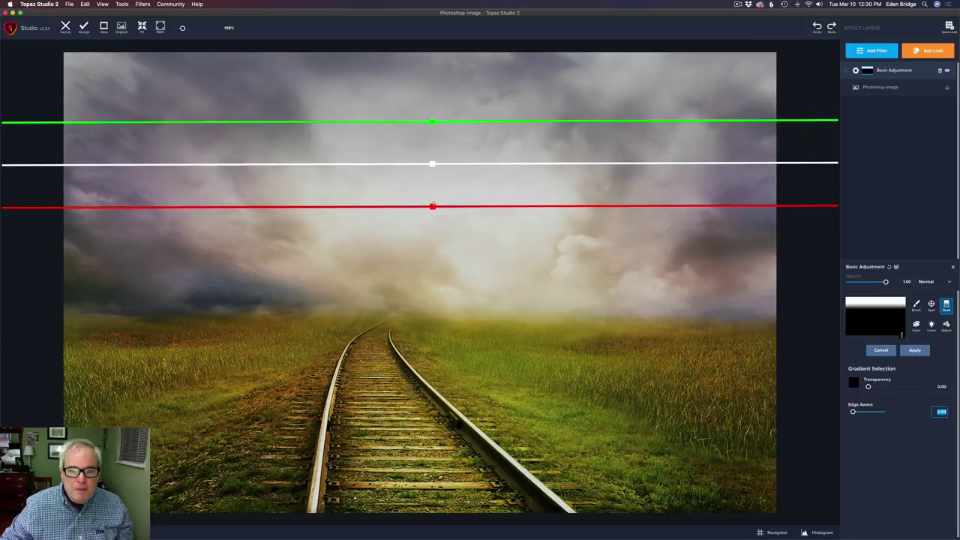
Shift the gradient mask slightly higher in the sky, keep its Transparency at 0.00, and apply the mask.
left_click_drag(433, 208, 433, 207)
left_click_drag(433, 162, 433, 157)
left_click_drag(434, 200, 444, 199)
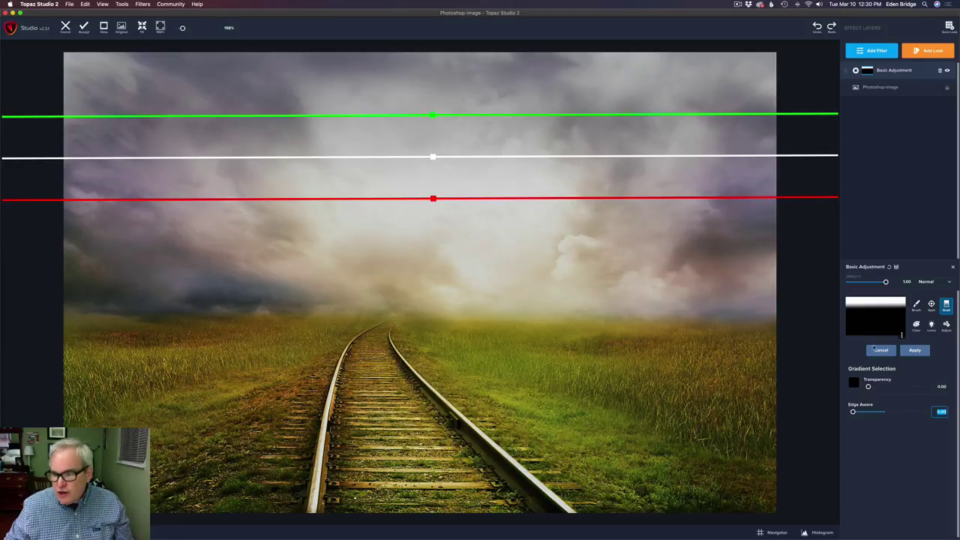
mouse_move(868, 386)
left_mouse_down()
mouse_move(885, 386)
mouse_move(850, 382)
left_mouse_up()
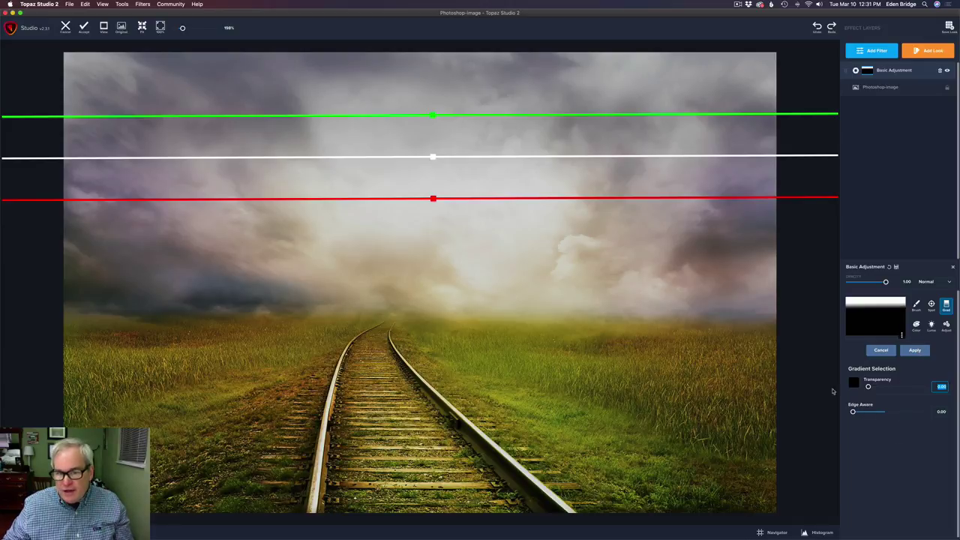
left_click(916, 351)
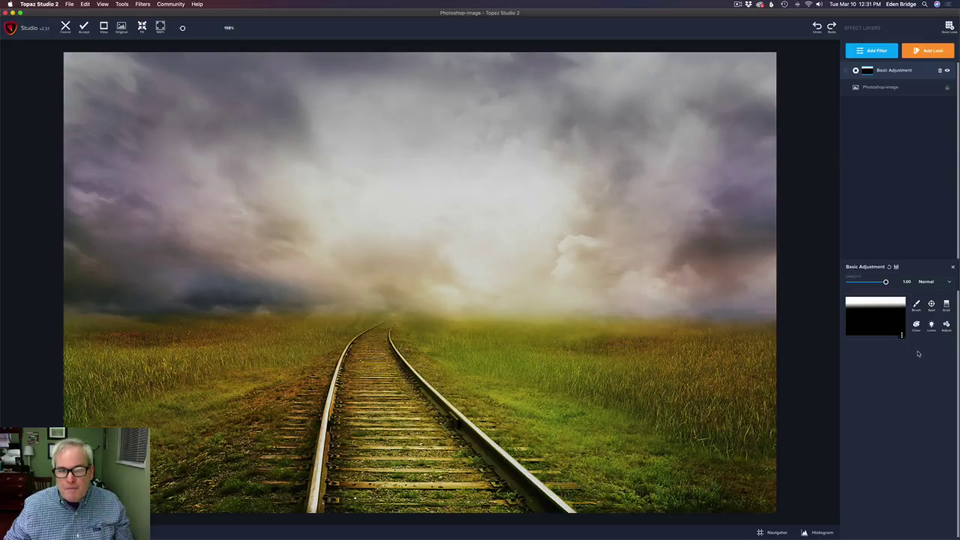
Reopen the Basic Adjustment settings and readjust the Exposure to darken the masked sky.
left_click(895, 73)
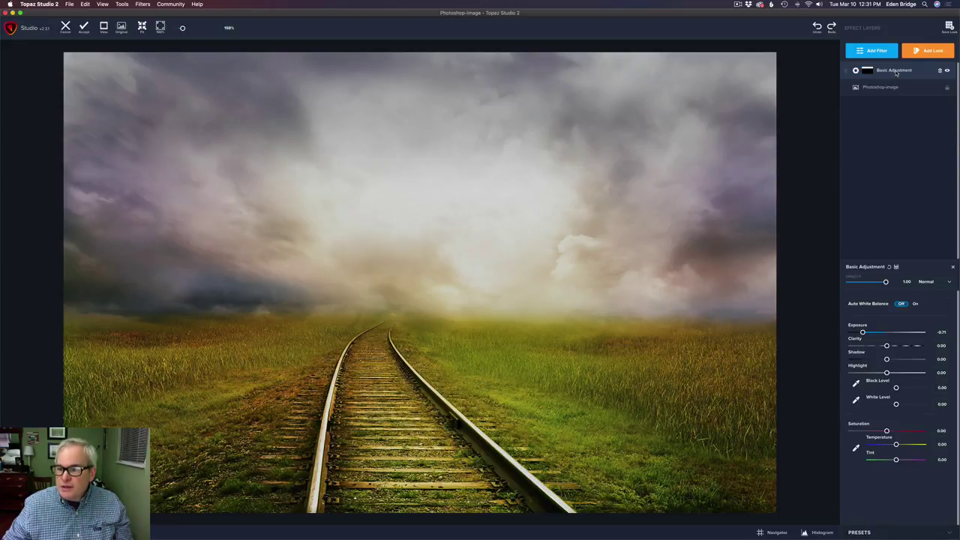
left_click_drag(886, 332, 866, 332)
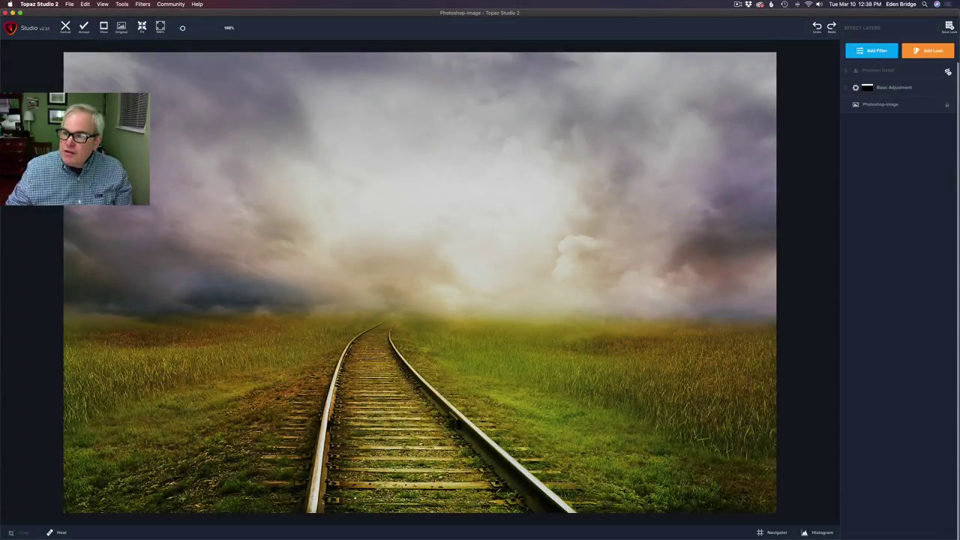
Show the Precision Detail layer, add a gradient mask to it, and set Edge Aware to 0.00.
left_click(948, 71)
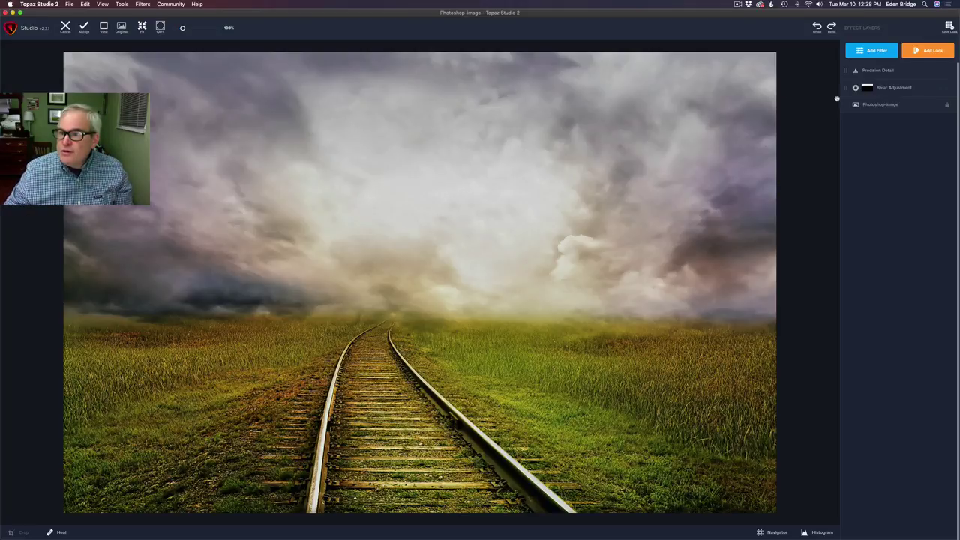
left_click(900, 70)
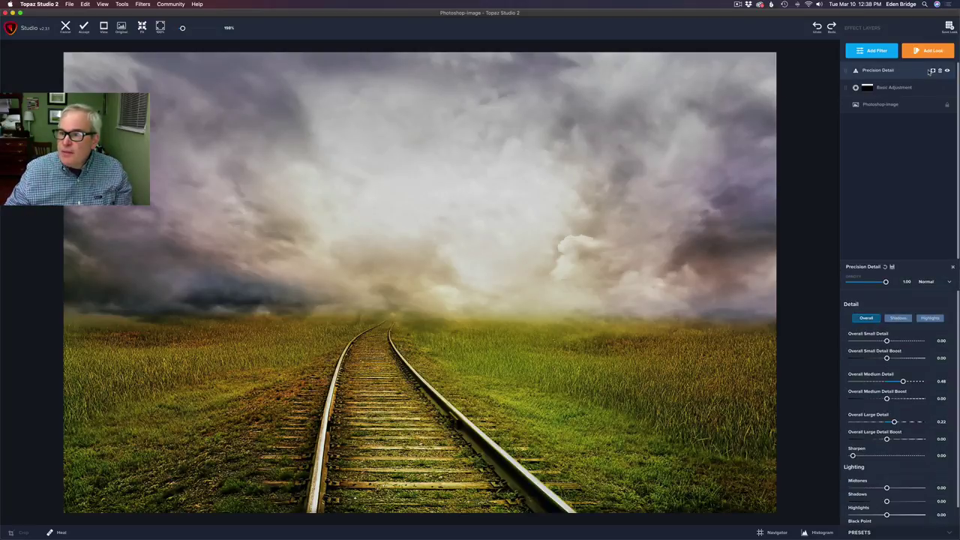
left_click(933, 70)
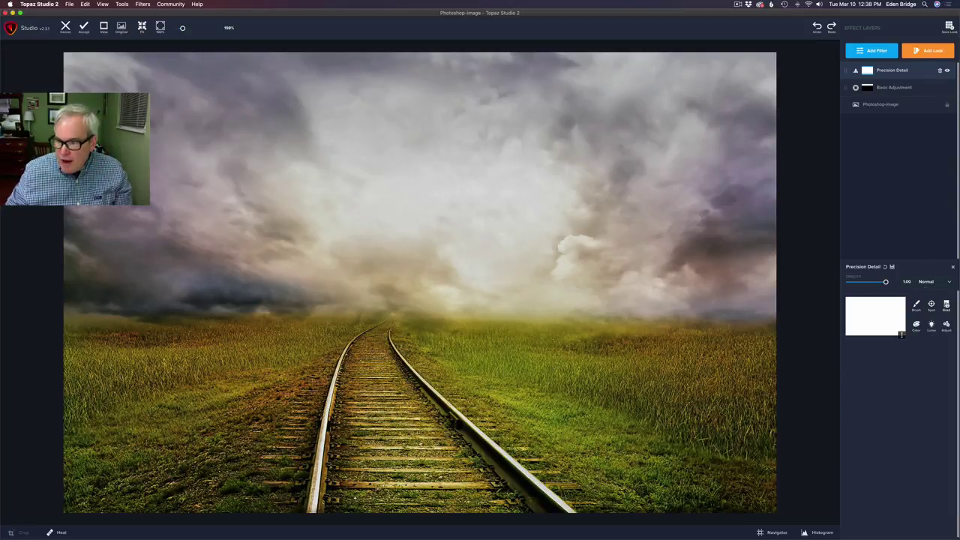
left_click(946, 305)
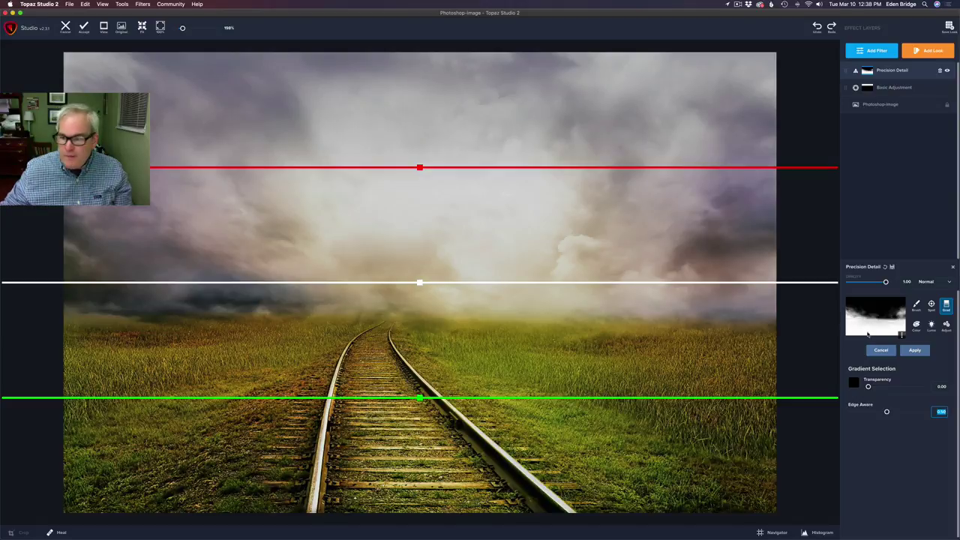
left_click_drag(887, 412, 833, 407)
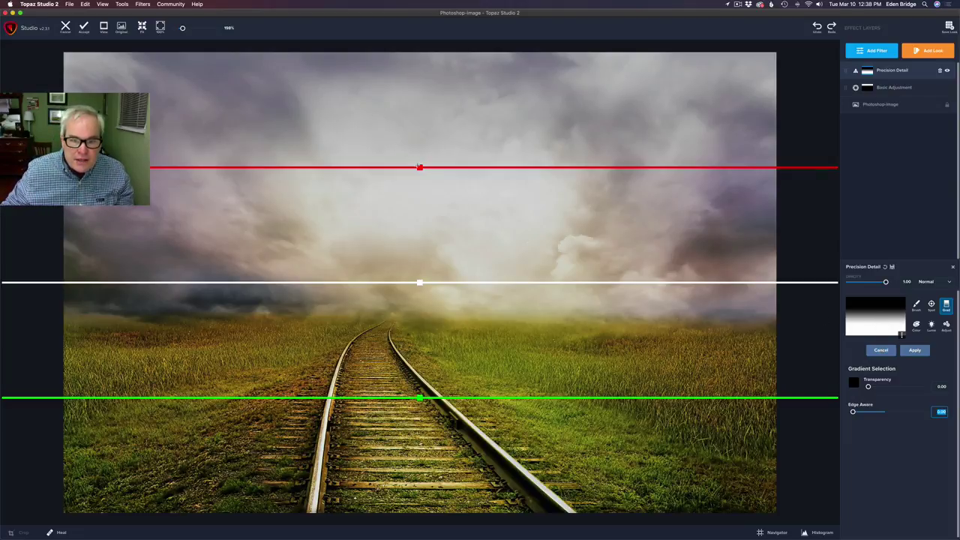
Narrow the gradient's transition by lowering the red line, and move the mask up so its centre line sits just above the horizon.
left_click_drag(420, 168, 420, 233)
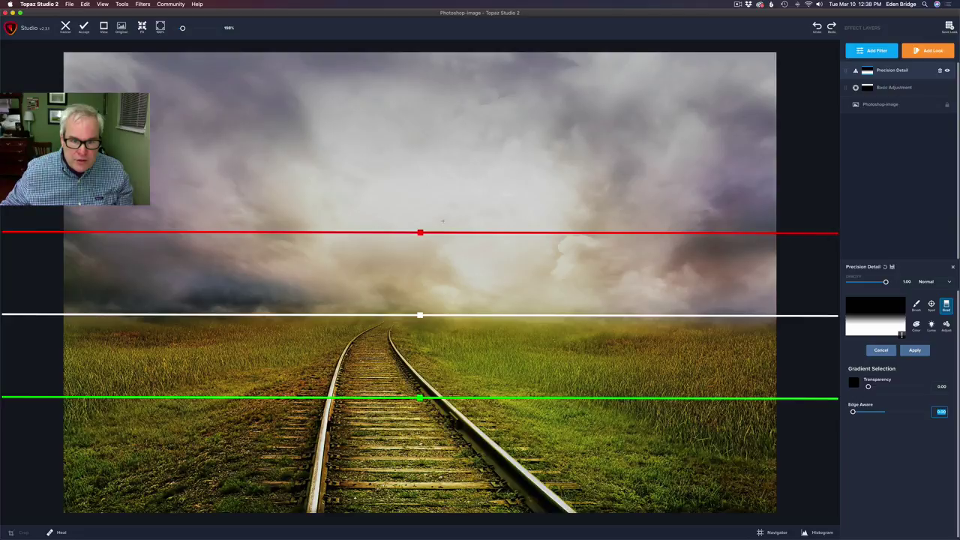
left_click_drag(420, 315, 421, 292)
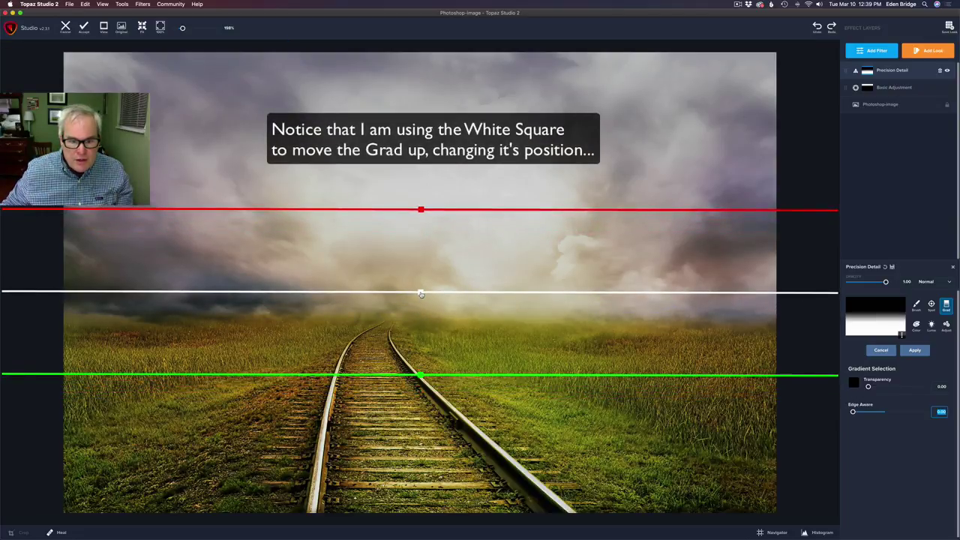
mouse_move(422, 209)
left_mouse_down()
mouse_move(413, 202)
mouse_move(420, 204)
left_mouse_up()
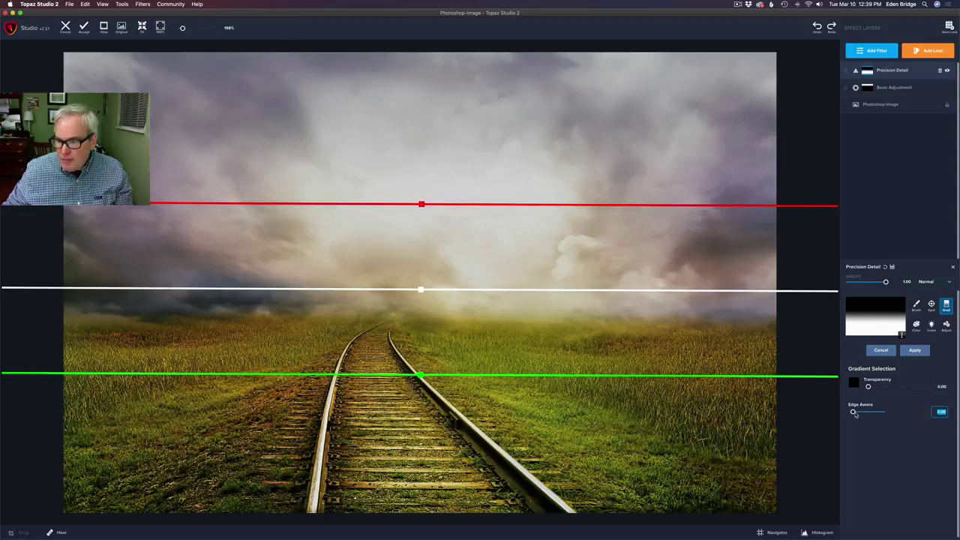
Set the gradient's Edge Aware to 0.33, nudge the mask slightly down, and apply it to the Precision Detail layer.
left_click_drag(853, 413, 875, 412)
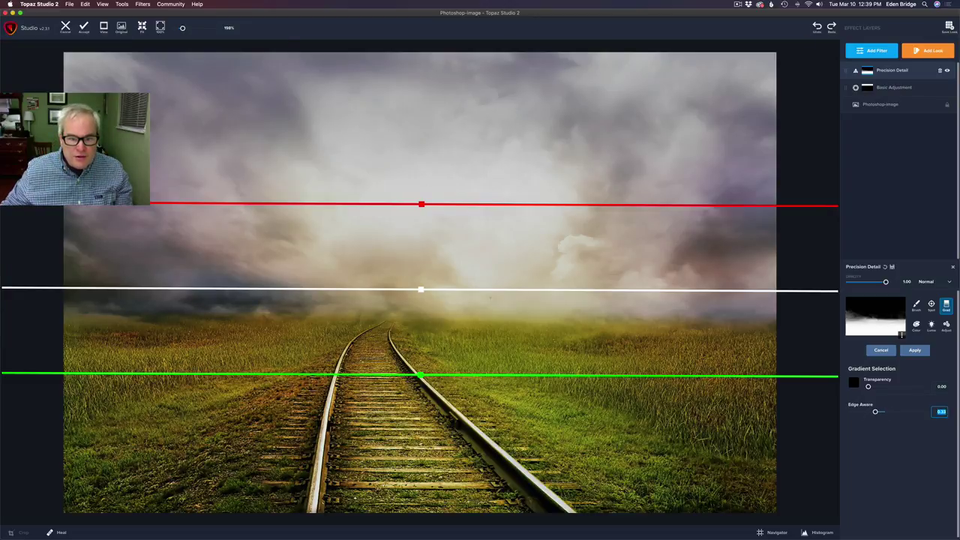
left_click_drag(421, 288, 423, 294)
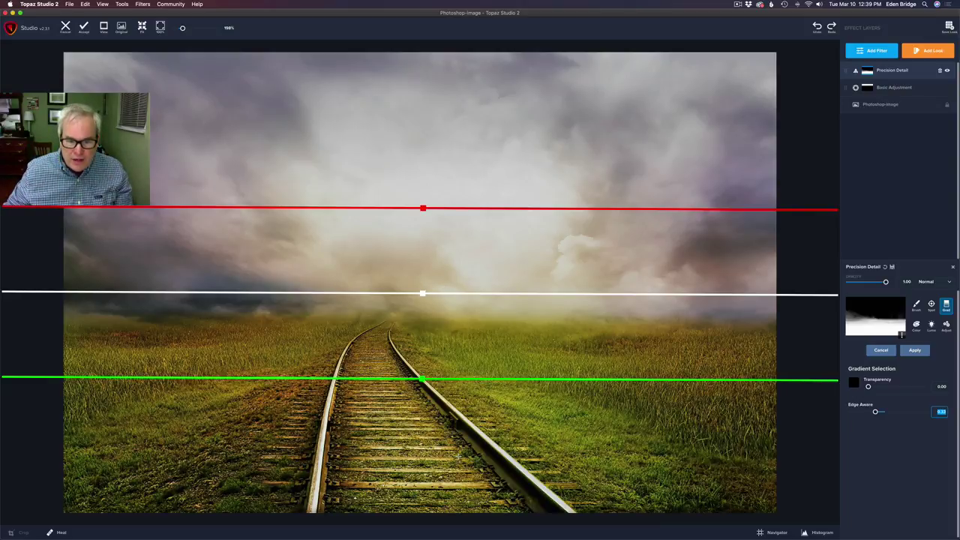
left_click(917, 350)
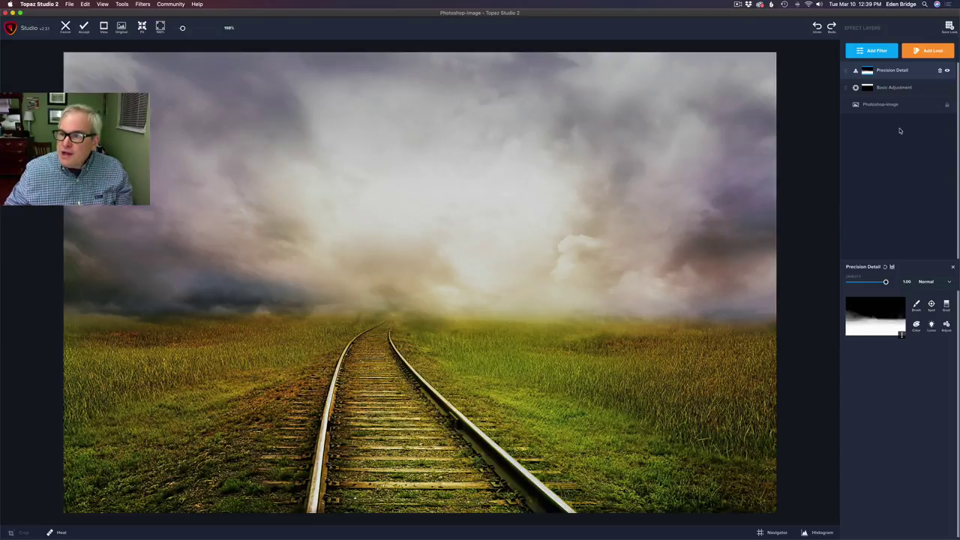
Toggle the Precision Detail layer's visibility to compare the foreground with and without the masked detail.
left_click(893, 71)
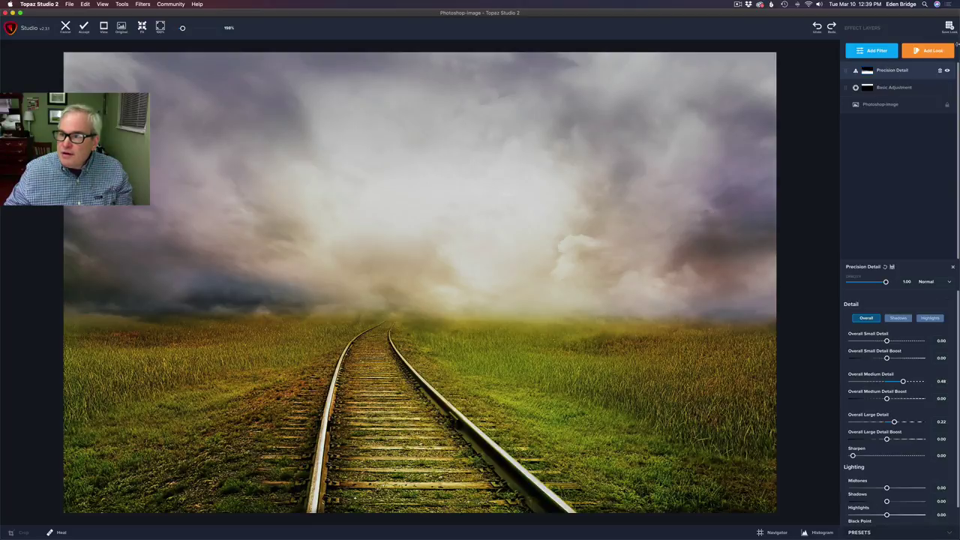
left_click(948, 72)
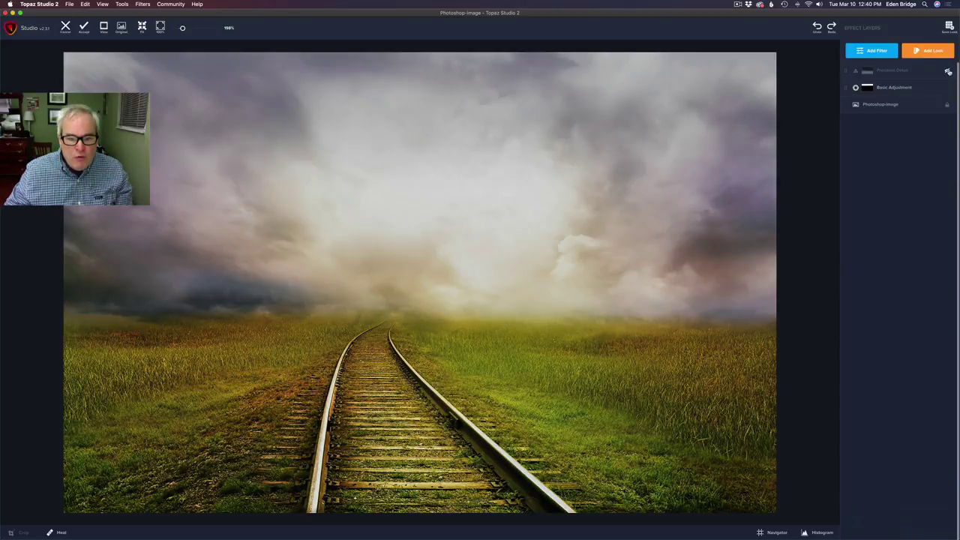
left_click(948, 72)
left_click(948, 71)
Reduce the Precision Detail layer's Opacity to 0.00, and raise it to about 0.51.
left_click(900, 71)
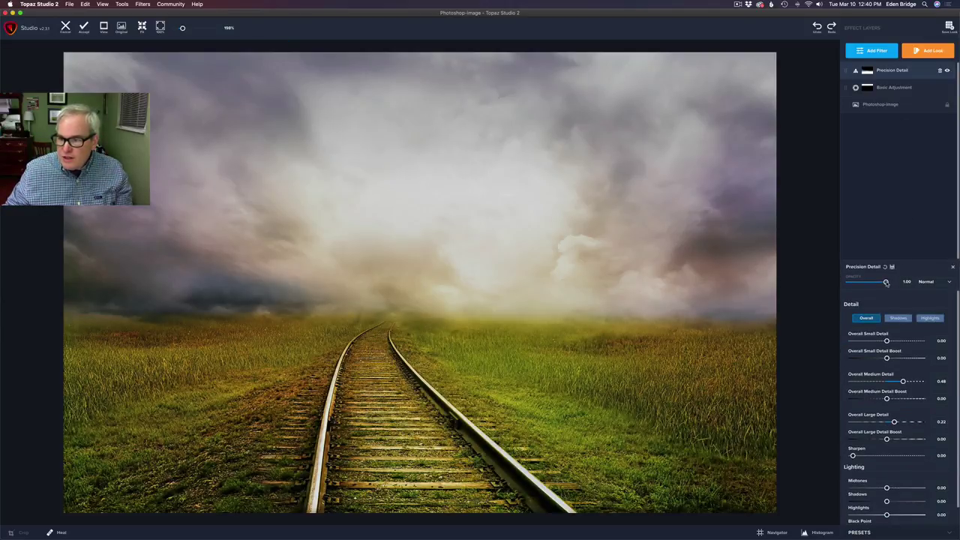
left_click_drag(885, 282, 780, 281)
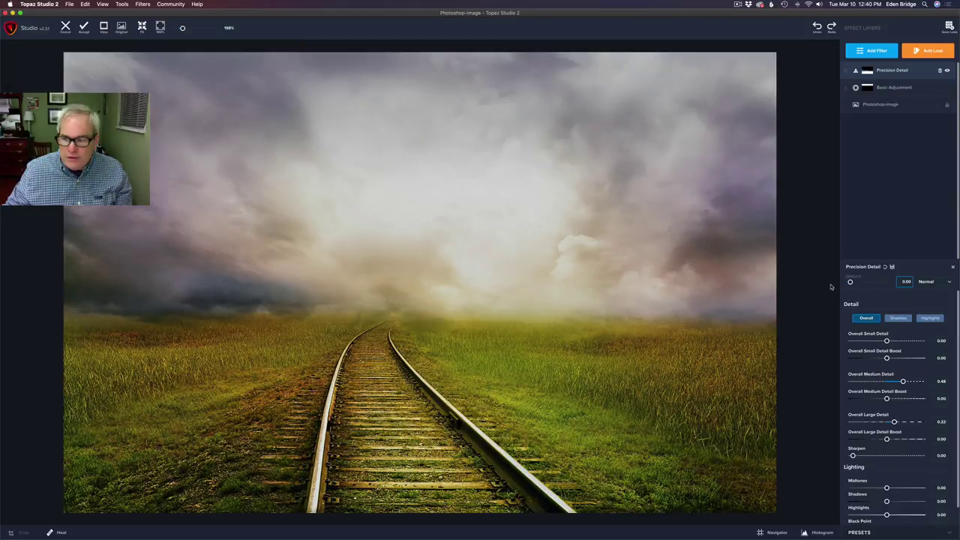
left_click_drag(850, 282, 868, 282)
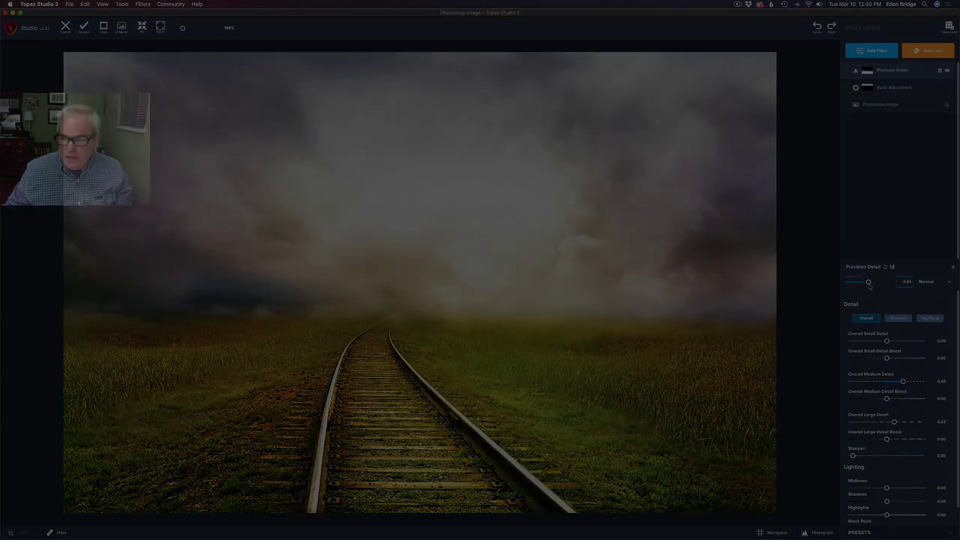